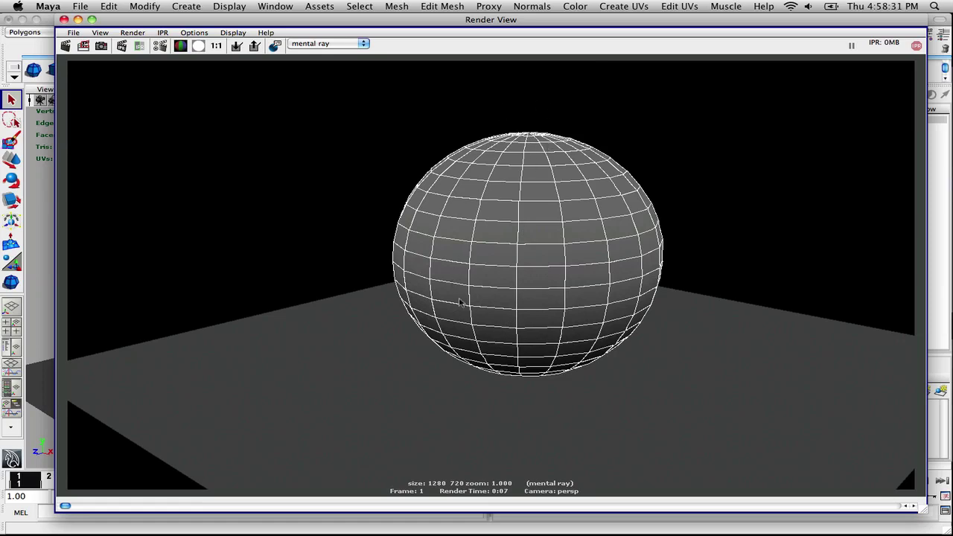
Step: Close Render View, discard the sphere scene for a new empty one, and hide the Channel Box
{"action": "left_click", "coordinate": [65, 21]}
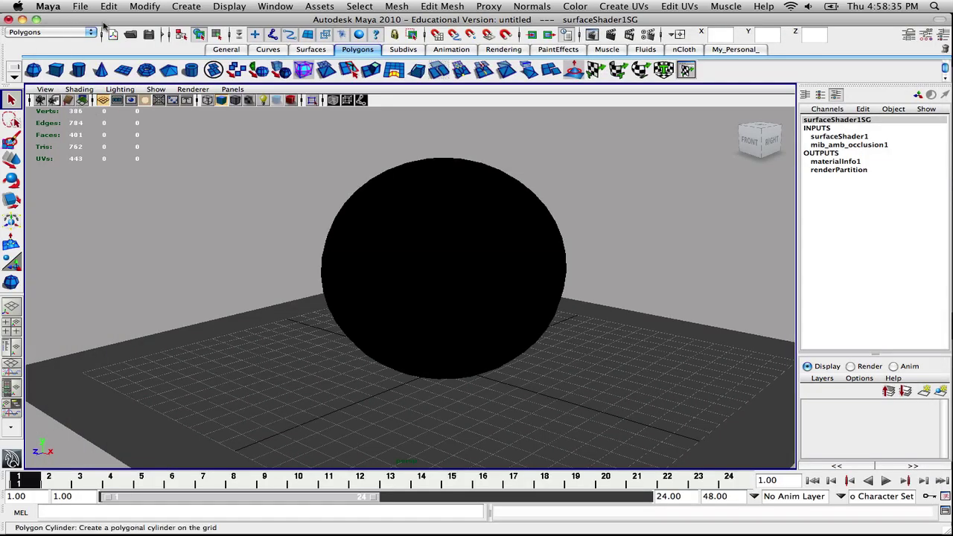
{"action": "left_click", "coordinate": [112, 35]}
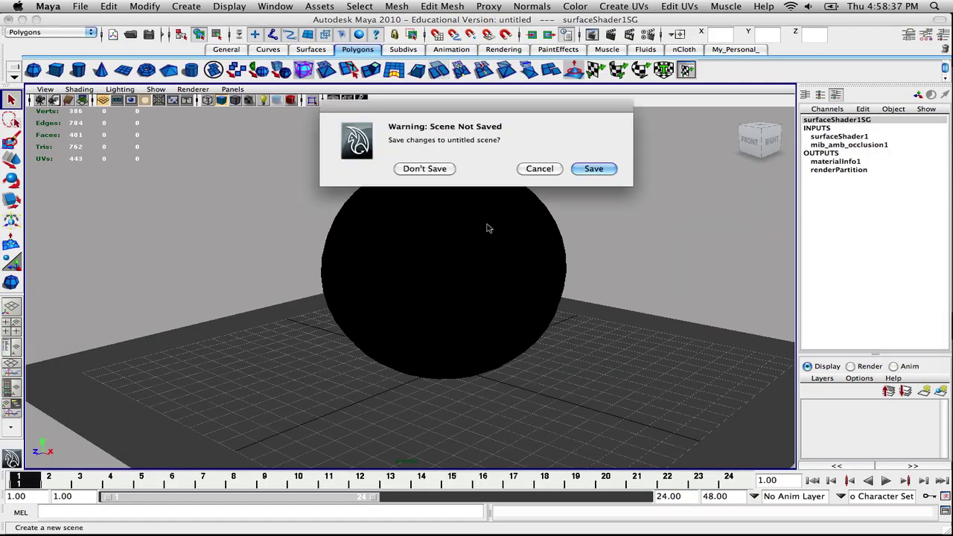
{"action": "left_click", "coordinate": [365, 167]}
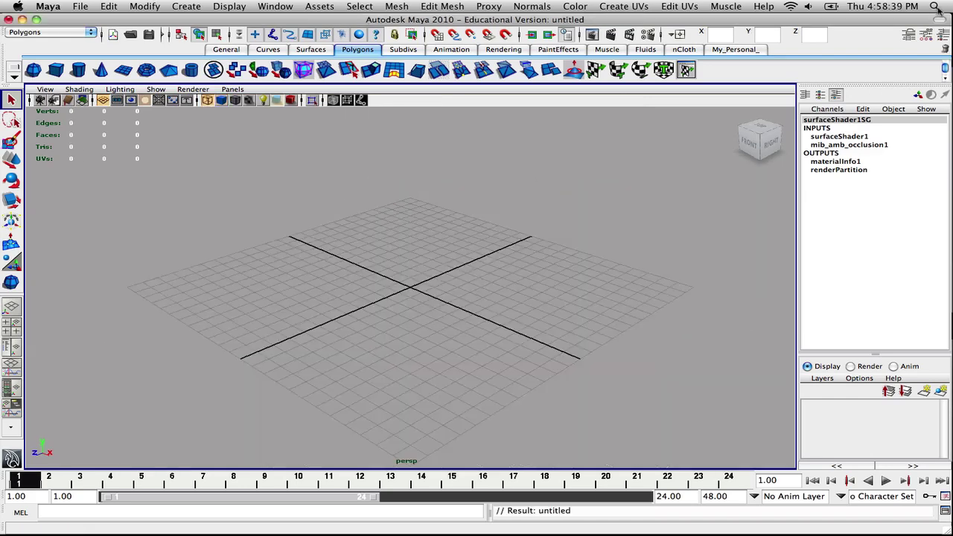
{"action": "left_click", "coordinate": [941, 35]}
{"action": "scroll", "coordinate": [357, 277], "scroll_direction": "down", "scroll_amount": 2}
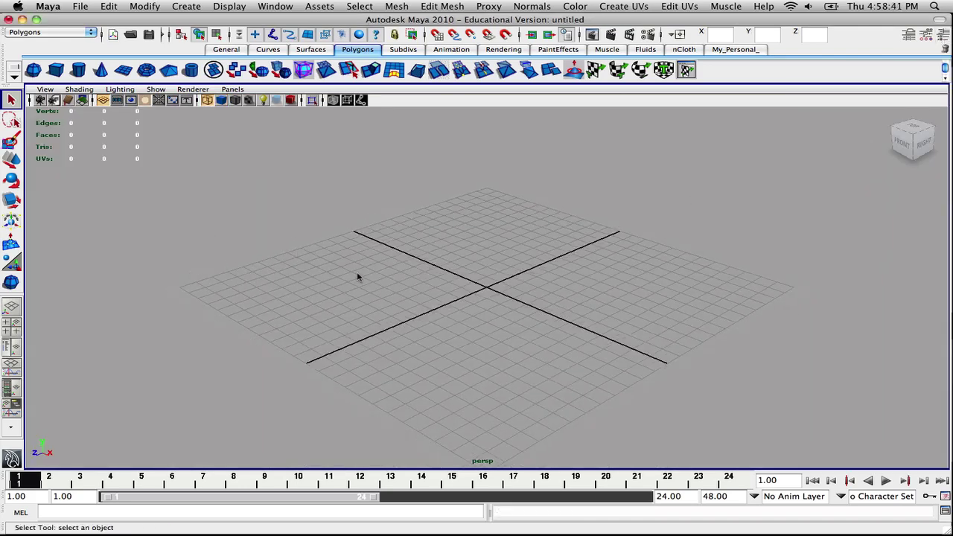
Step: Draw a polygon plane covering the grid and display it with solid shading
{"action": "left_click", "coordinate": [123, 69]}
{"action": "left_click_drag", "start_coordinate": [456, 252], "coordinate": [423, 260], "text": "alt"}
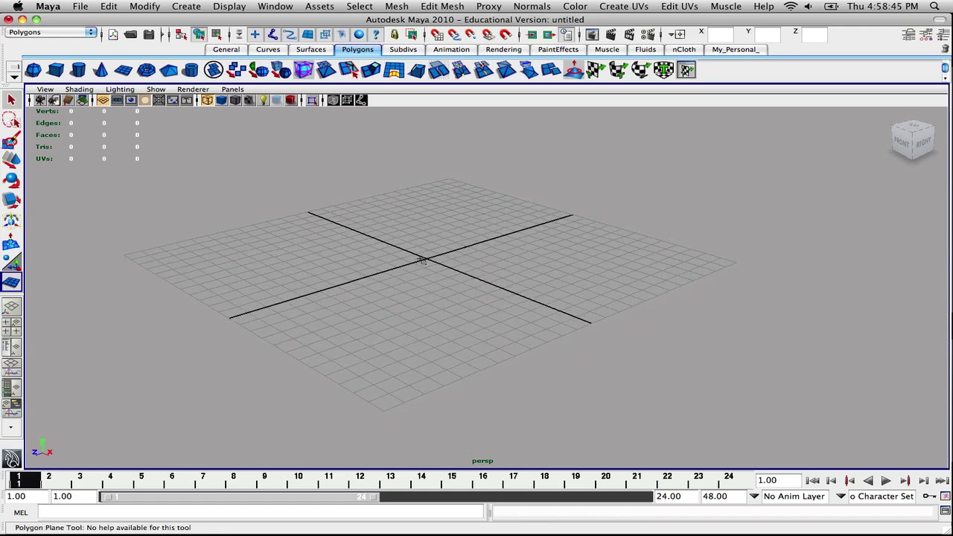
{"action": "left_click_drag", "start_coordinate": [736, 316], "coordinate": [735, 315]}
{"action": "key", "text": "5"}
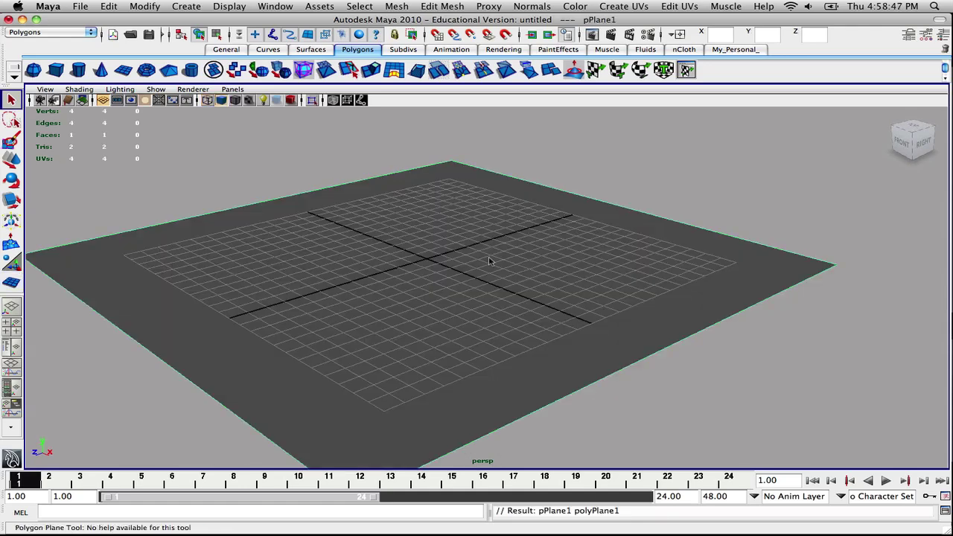
{"action": "key", "text": "q"}
{"action": "scroll", "coordinate": [578, 304], "scroll_direction": "up", "scroll_amount": 3}
{"action": "scroll", "coordinate": [542, 272], "scroll_direction": "down", "scroll_amount": 3}
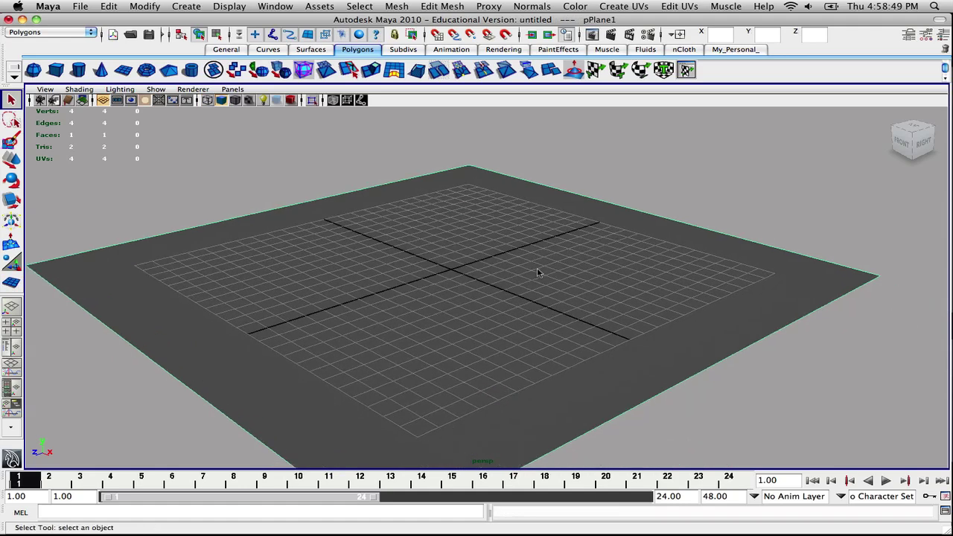
Step: Create a polygon helix at the grid centre, setting its diameter, height and tube thickness
{"action": "left_click", "coordinate": [172, 6]}
{"action": "mouse_move", "coordinate": [224, 38]}
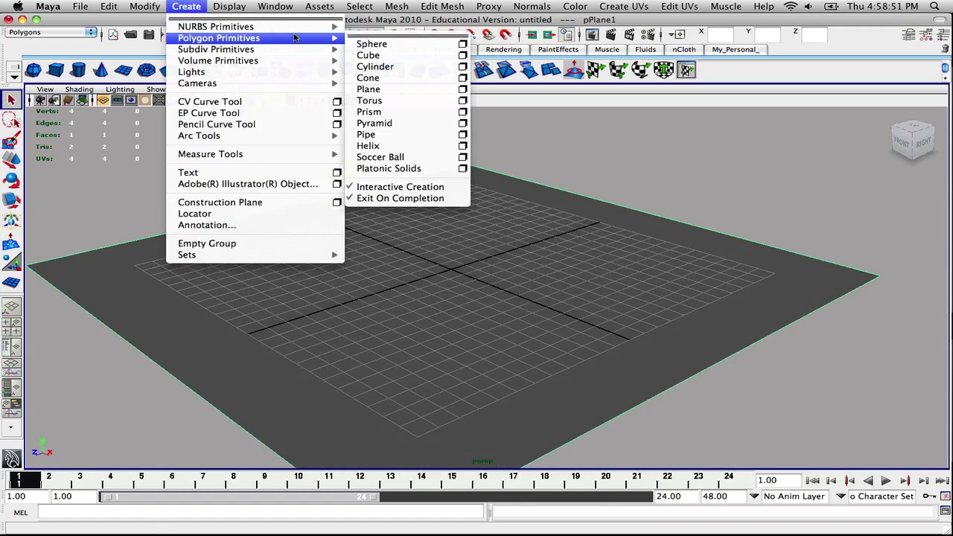
{"action": "left_click", "coordinate": [368, 146]}
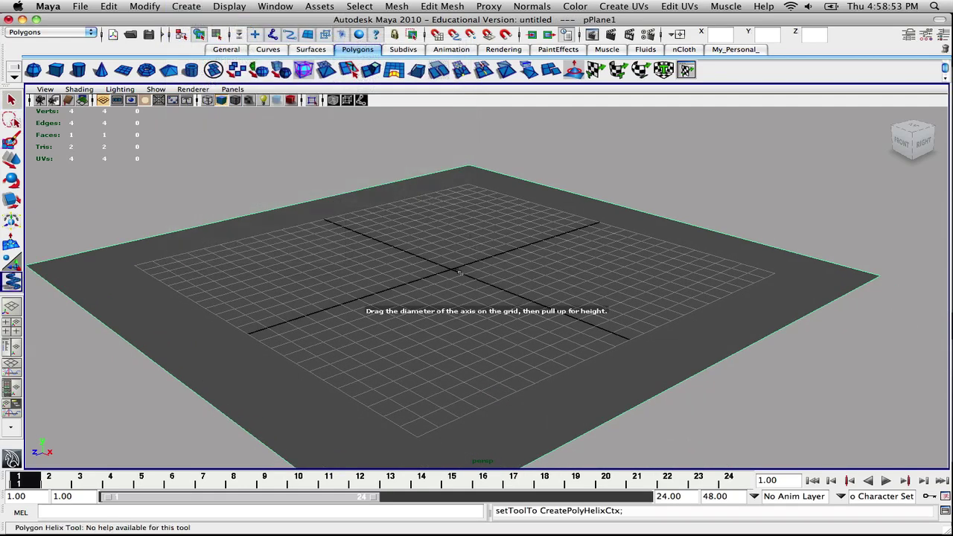
{"action": "left_click_drag", "start_coordinate": [457, 272], "coordinate": [499, 280]}
{"action": "left_click", "coordinate": [497, 278]}
{"action": "key", "text": "Return"}
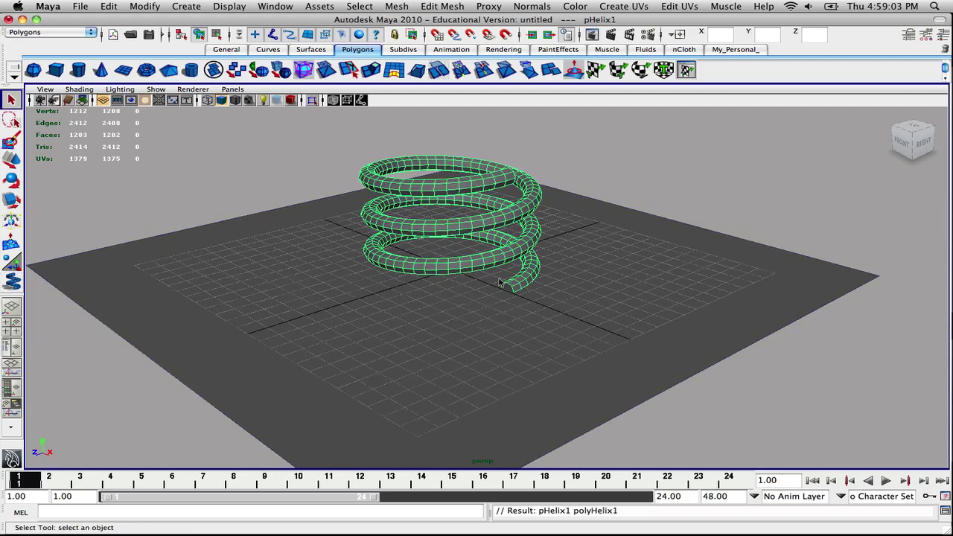
Step: Lift the helix above the plane and preview it as a smooth mesh
{"action": "key", "text": "w"}
{"action": "left_click_drag", "start_coordinate": [455, 180], "coordinate": [453, 65]}
{"action": "left_click_drag", "start_coordinate": [453, 66], "coordinate": [483, 249], "text": "alt"}
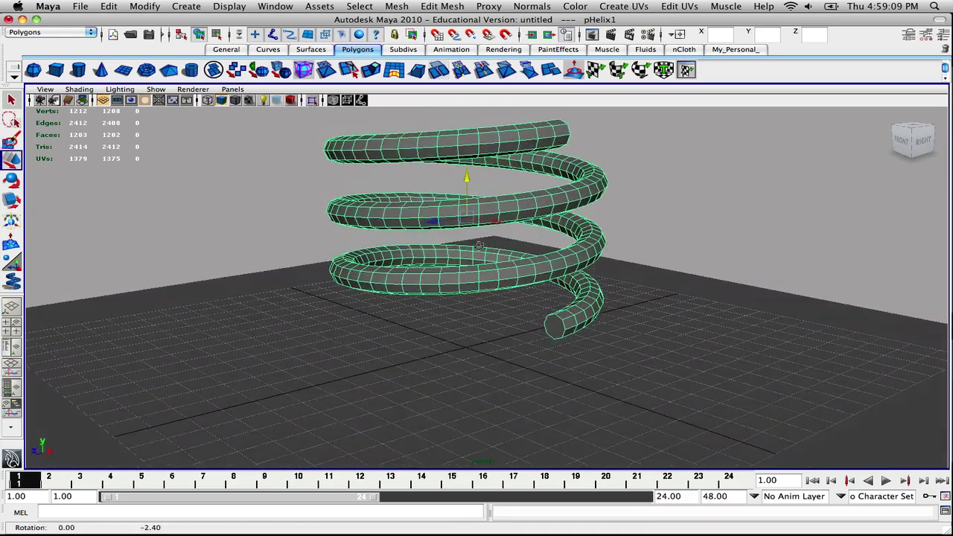
{"action": "key", "text": "3"}
{"action": "scroll", "coordinate": [480, 244], "scroll_direction": "up", "scroll_amount": 2}
{"action": "middle_click_drag", "start_coordinate": [481, 244], "coordinate": [480, 258], "text": "alt"}
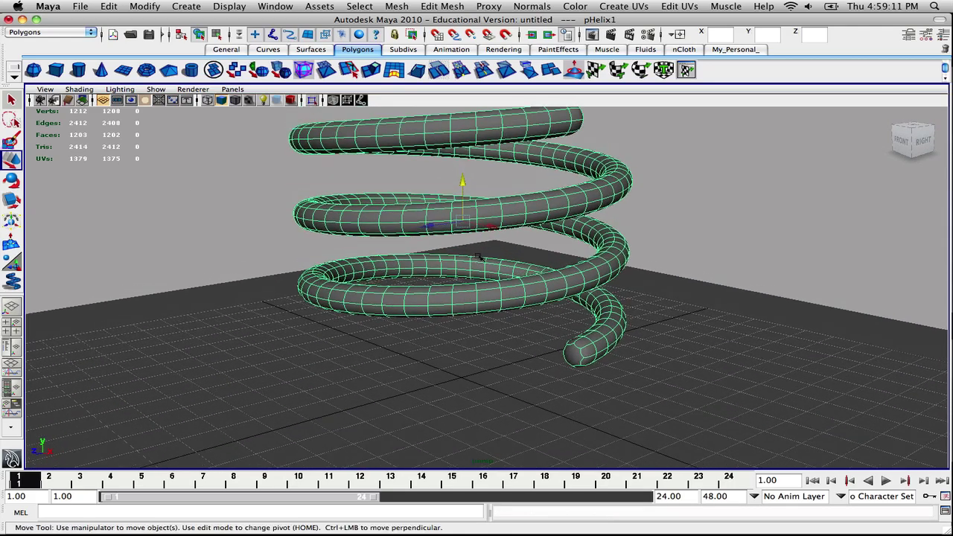
Step: Deselect and reselect the helix to check its smoothed shape
{"action": "left_click", "coordinate": [670, 203]}
{"action": "left_click", "coordinate": [532, 206]}
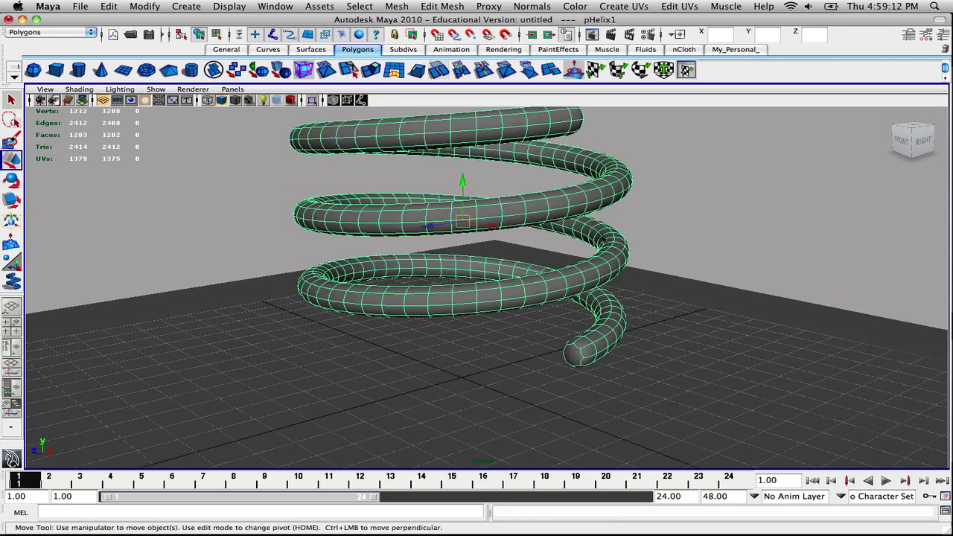
{"action": "left_click", "coordinate": [660, 226]}
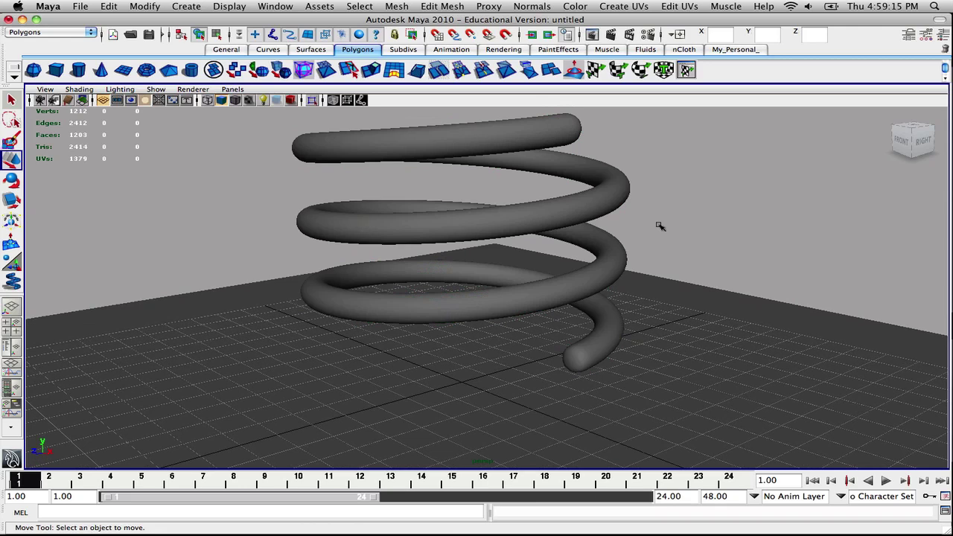
{"action": "left_click", "coordinate": [534, 128]}
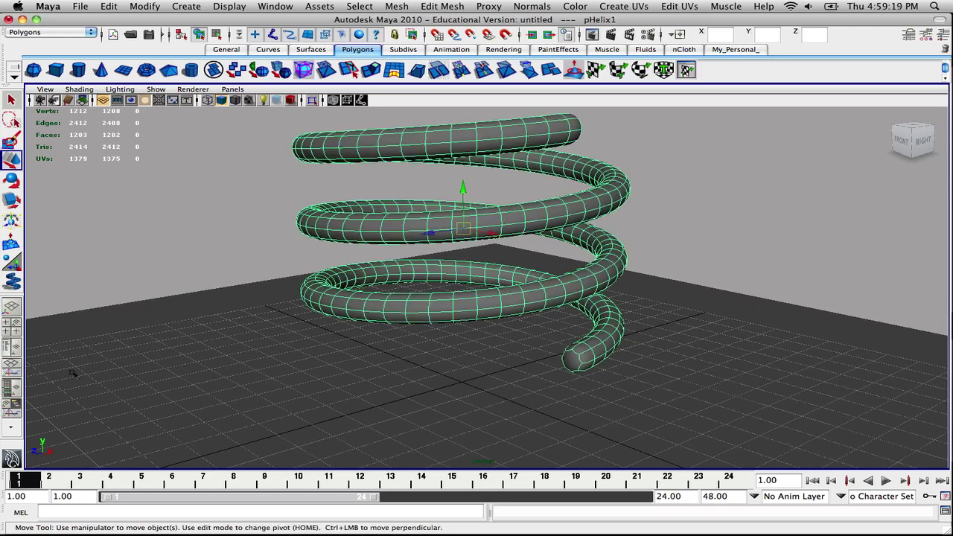
Step: In the Hypershade/Persp layout, create surfaceShader1 and assign it to pHelix1
{"action": "left_click", "coordinate": [17, 389]}
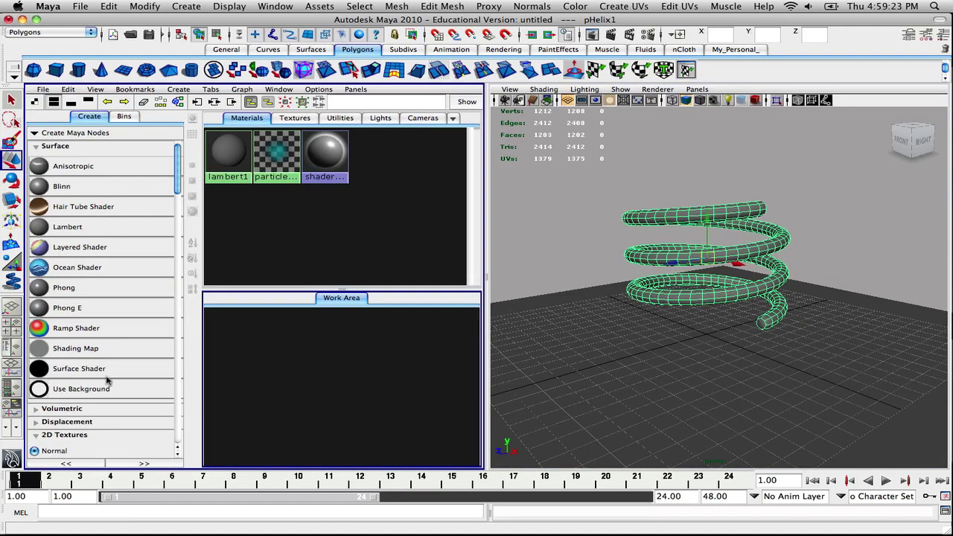
{"action": "left_click", "coordinate": [75, 370]}
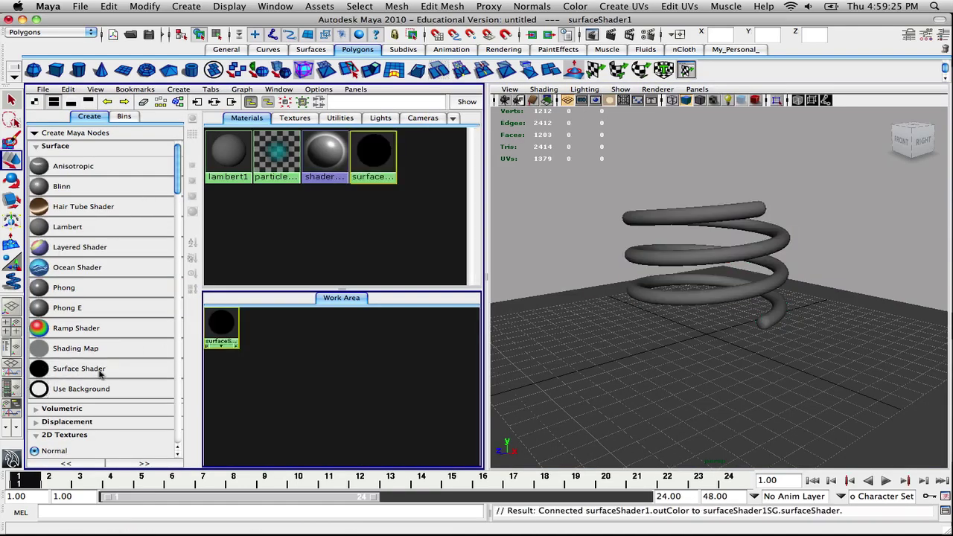
{"action": "left_click", "coordinate": [711, 224]}
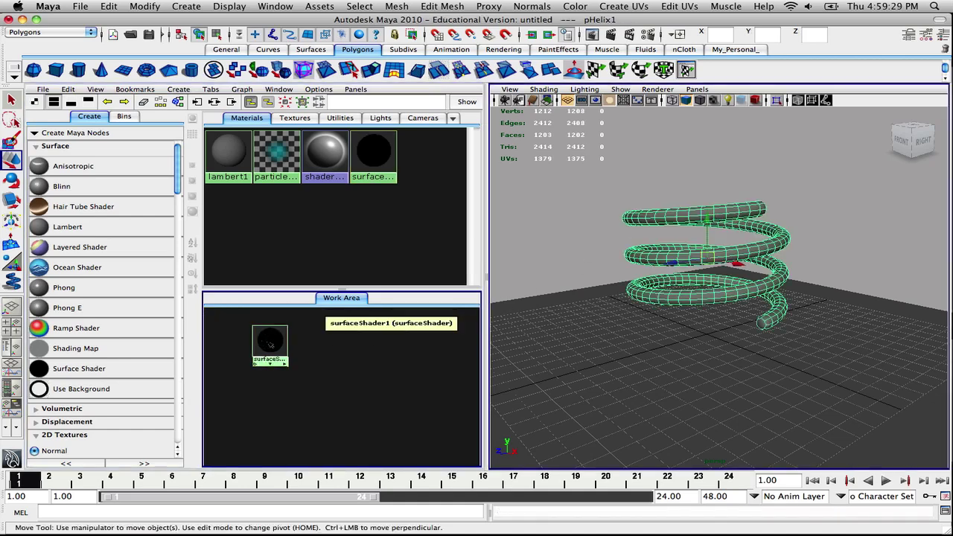
{"action": "right_click_drag", "start_coordinate": [270, 343], "coordinate": [265, 319]}
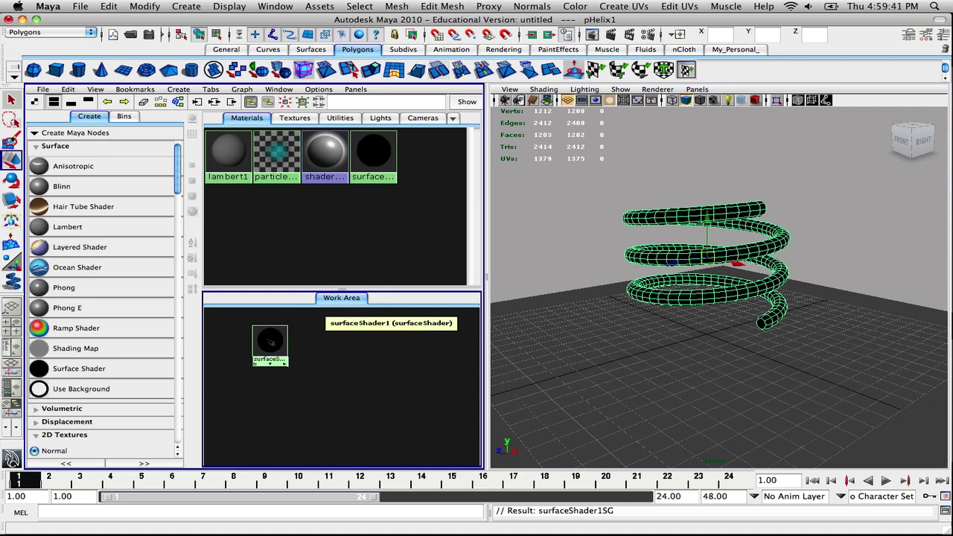
Step: Connect a mental ray mib_amb_occlusion node to surfaceShader1's Out Color
{"action": "double_click", "coordinate": [270, 341]}
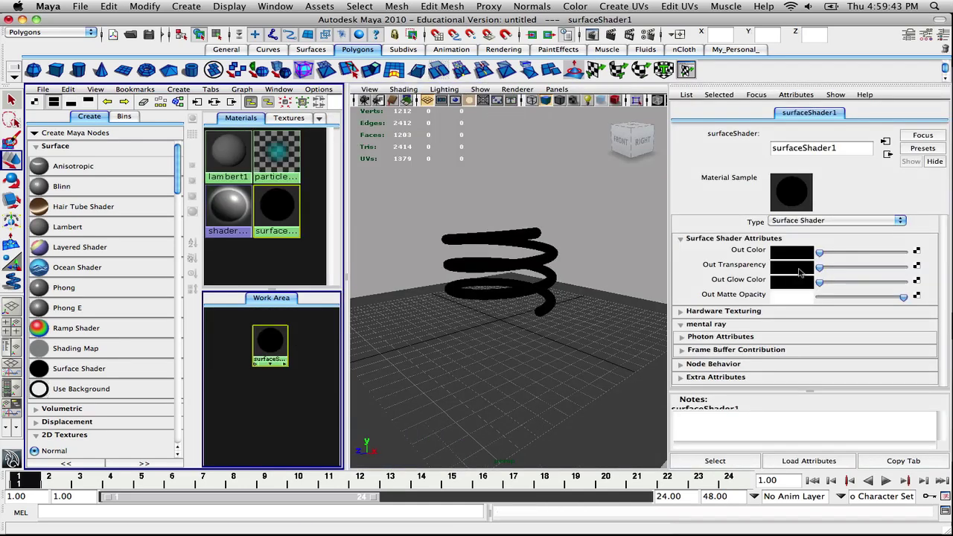
{"action": "left_click", "coordinate": [917, 251]}
{"action": "left_click", "coordinate": [698, 69]}
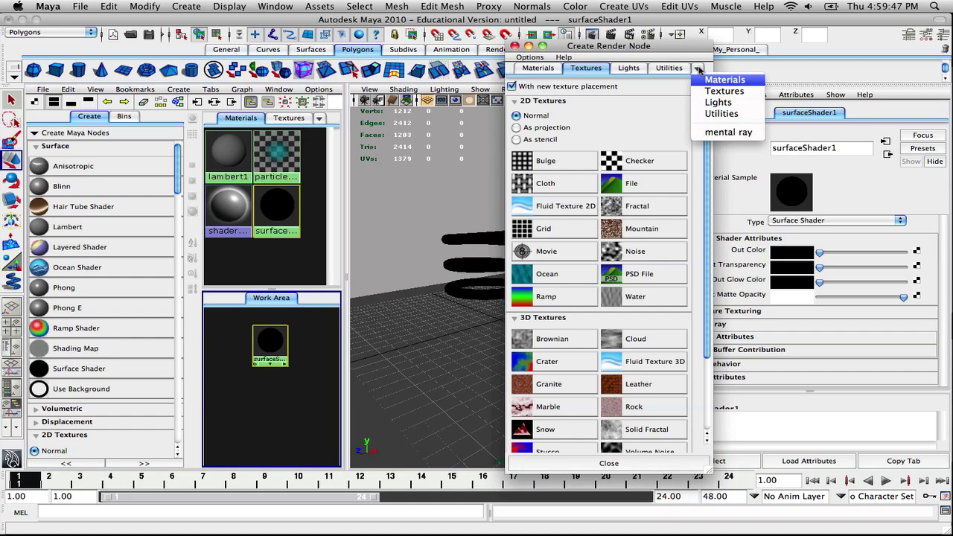
{"action": "left_click", "coordinate": [721, 132]}
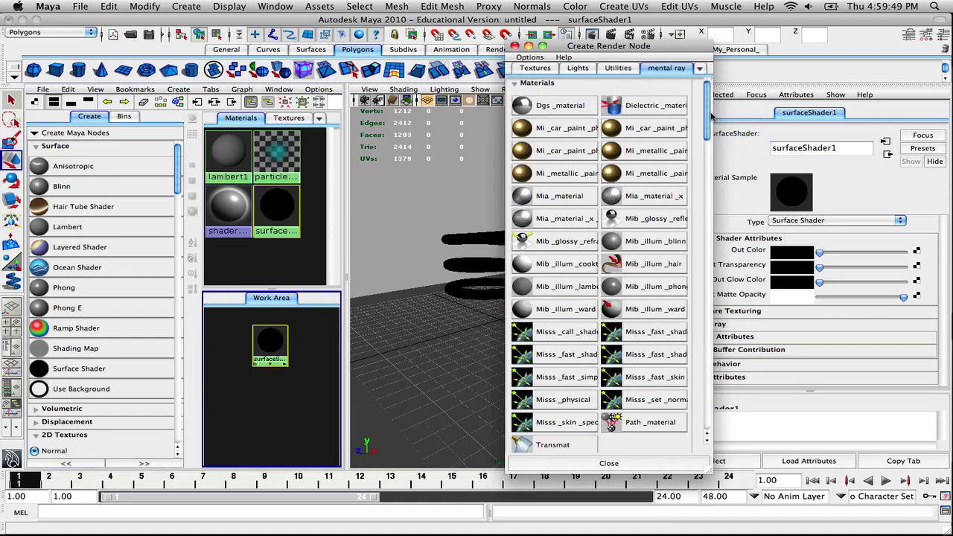
{"action": "left_click_drag", "start_coordinate": [708, 101], "coordinate": [707, 201]}
{"action": "left_click", "coordinate": [653, 177]}
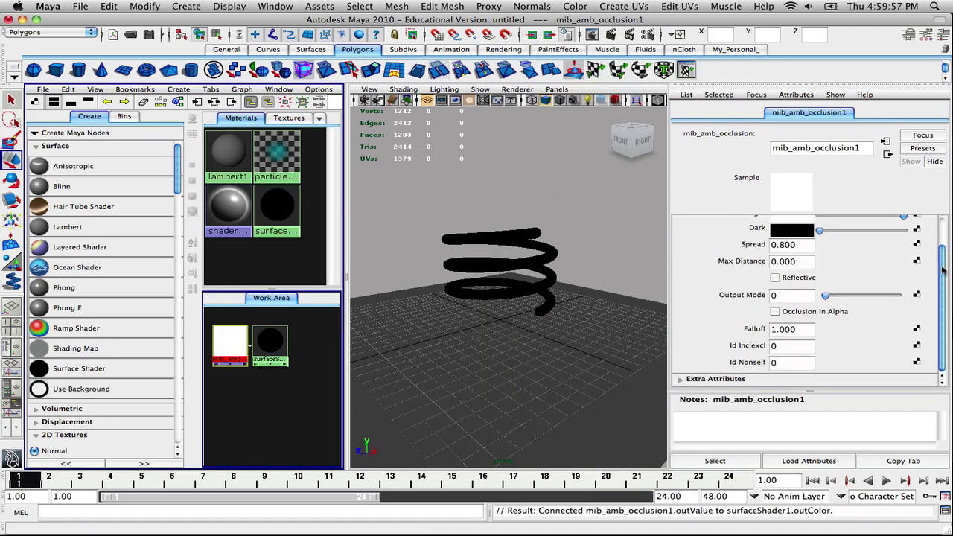
Step: Raise the occlusion node's Samples from 16 to 129
{"action": "left_click_drag", "start_coordinate": [944, 273], "coordinate": [942, 237]}
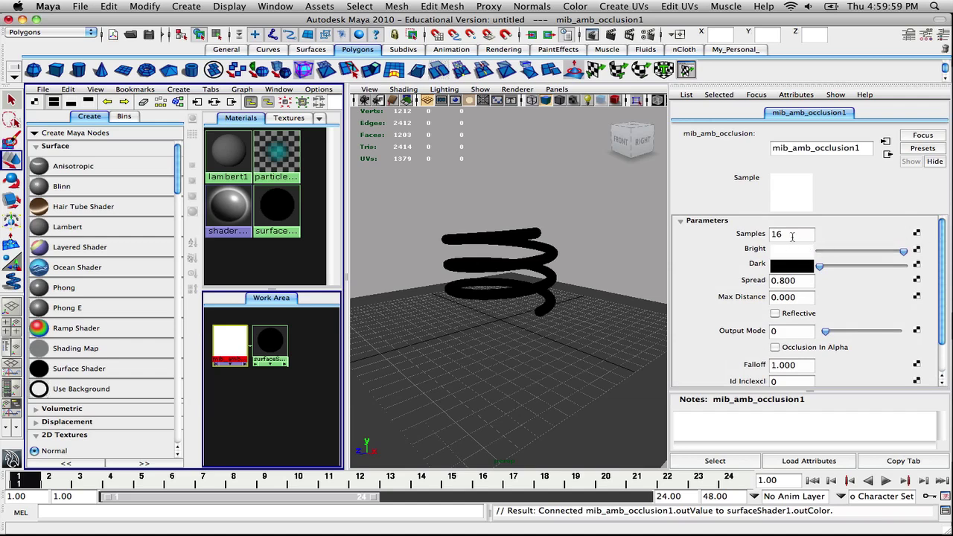
{"action": "left_click", "coordinate": [796, 237]}
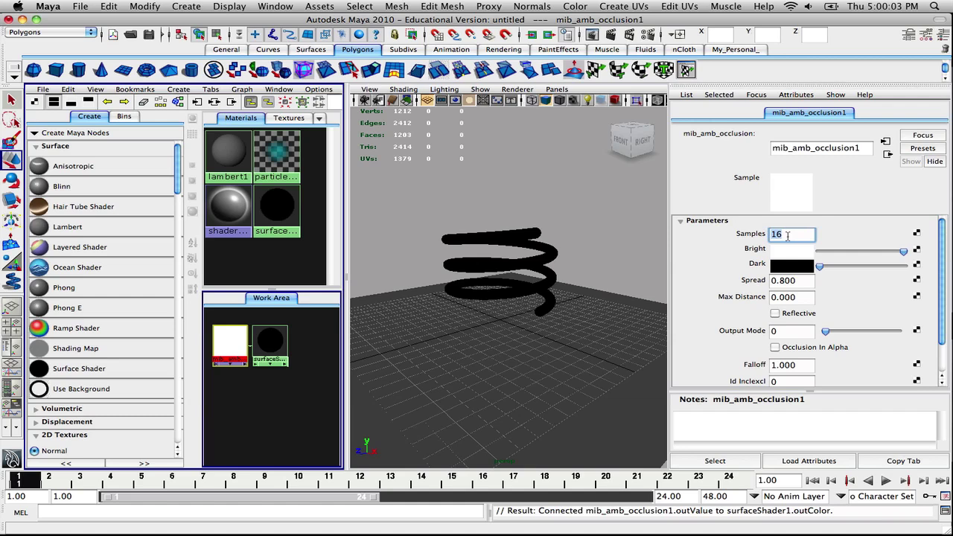
{"action": "type", "text": "129"}
{"action": "key", "text": "Return"}
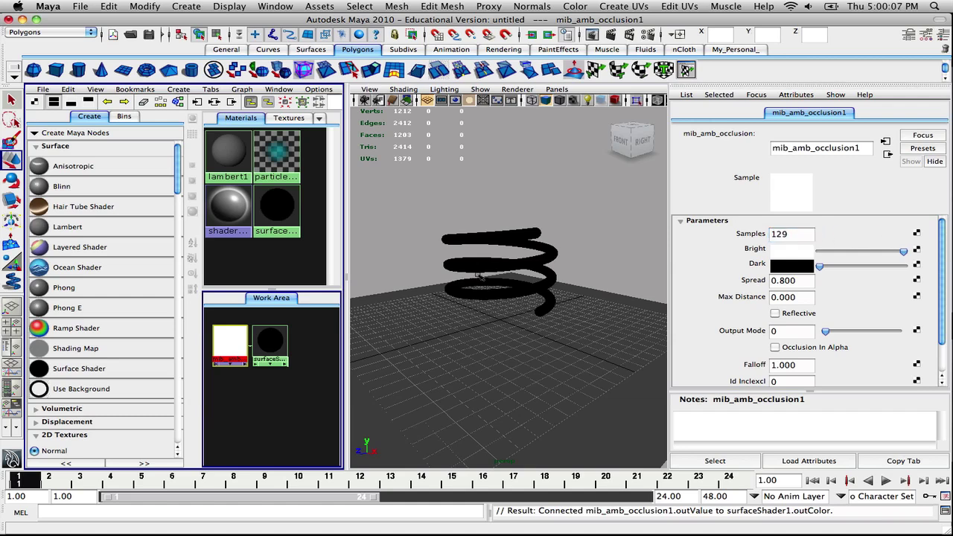
{"action": "left_click", "coordinate": [269, 345]}
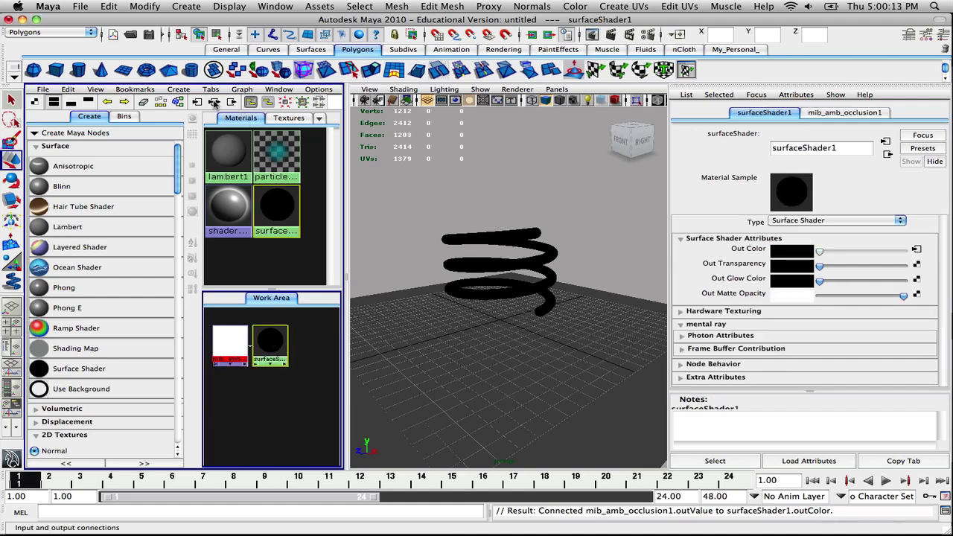
Step: Enable contour rendering on surfaceShader1SG and set its contour width to 0.5
{"action": "left_click", "coordinate": [214, 103]}
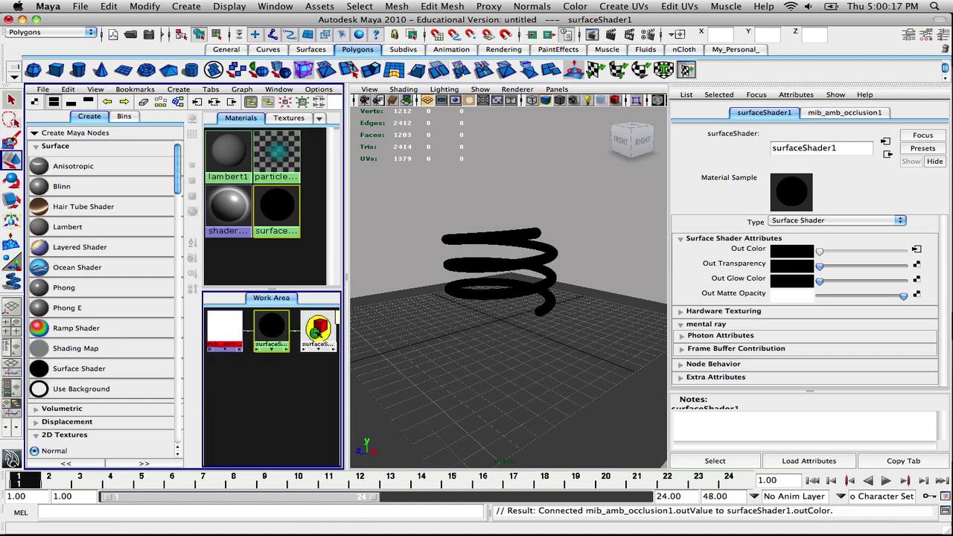
{"action": "left_click", "coordinate": [319, 332]}
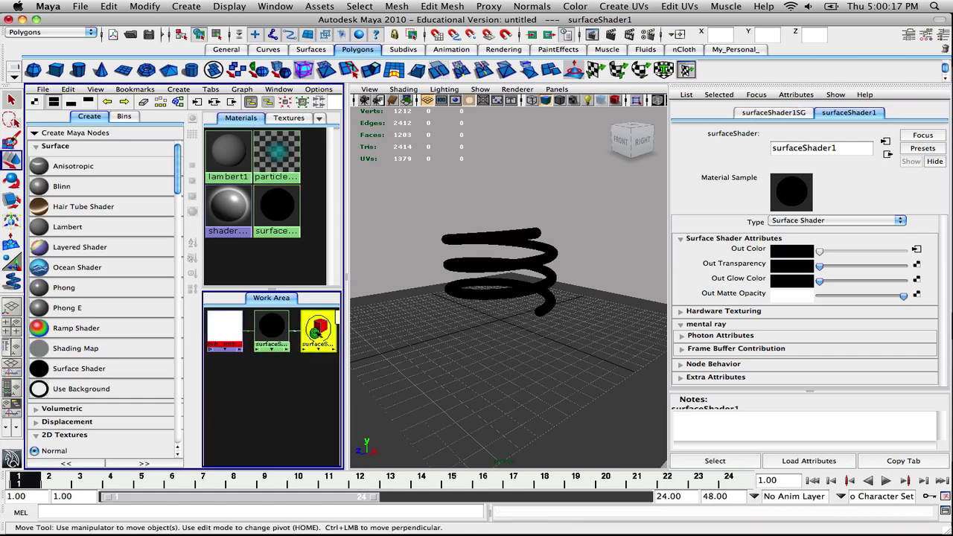
{"action": "left_click", "coordinate": [796, 113]}
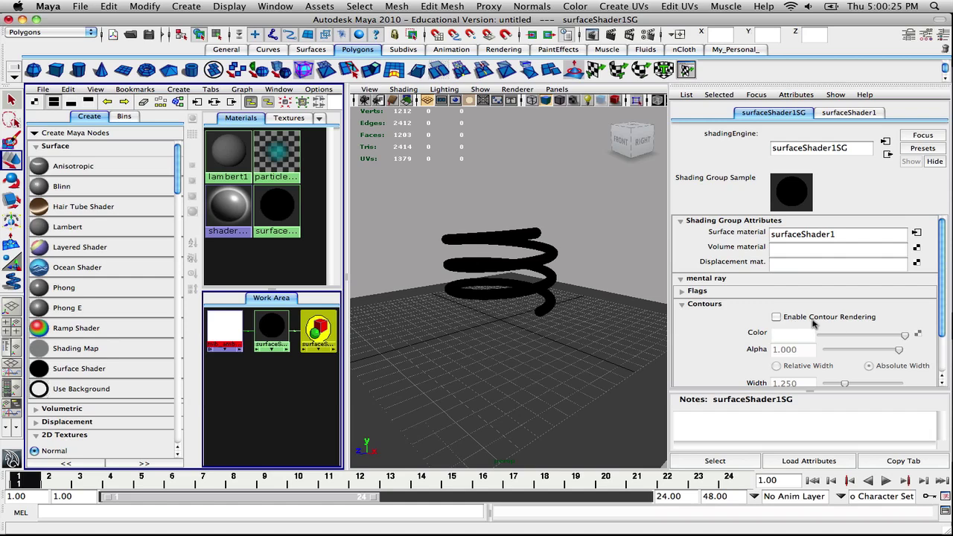
{"action": "left_click", "coordinate": [776, 318]}
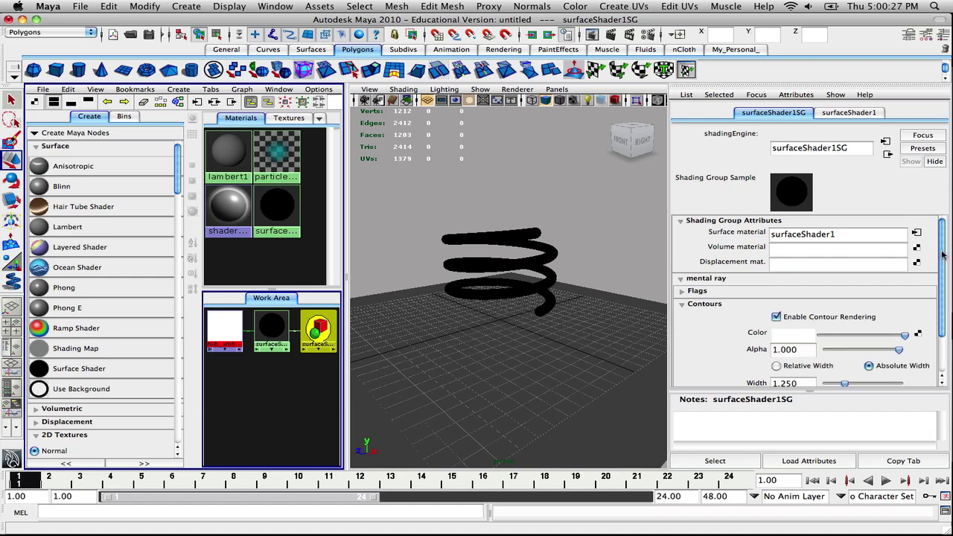
{"action": "left_click_drag", "start_coordinate": [943, 255], "coordinate": [943, 292]}
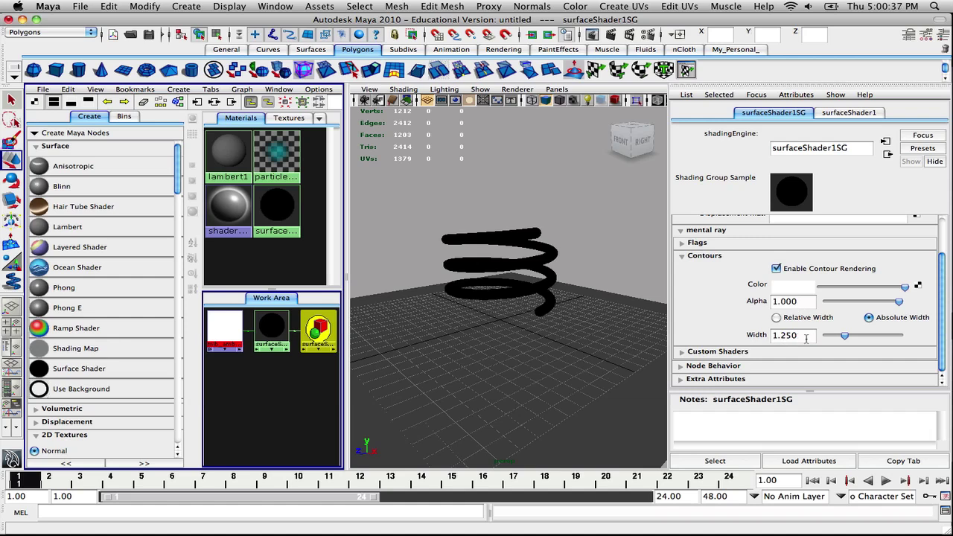
{"action": "left_click_drag", "start_coordinate": [811, 337], "coordinate": [749, 337]}
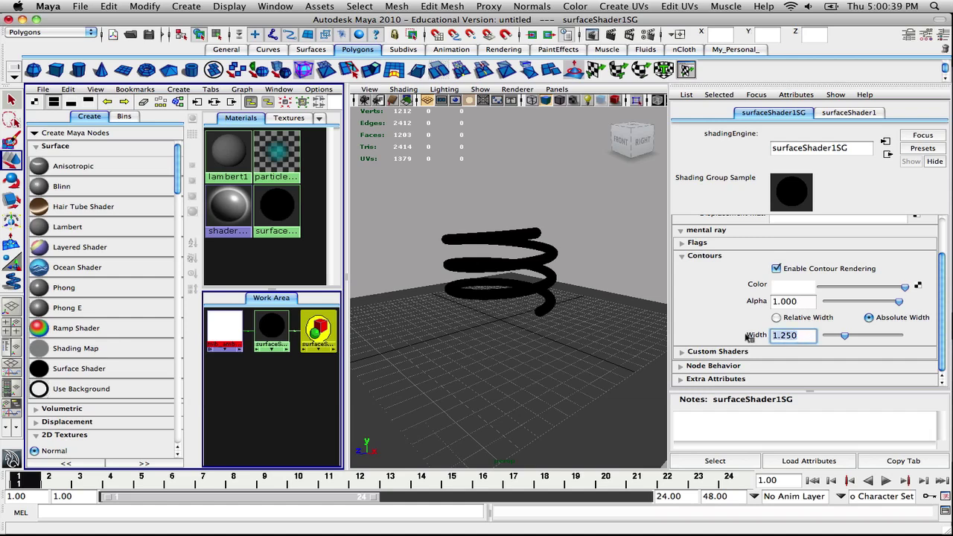
{"action": "type", "text": ".5"}
{"action": "key", "text": "Return"}
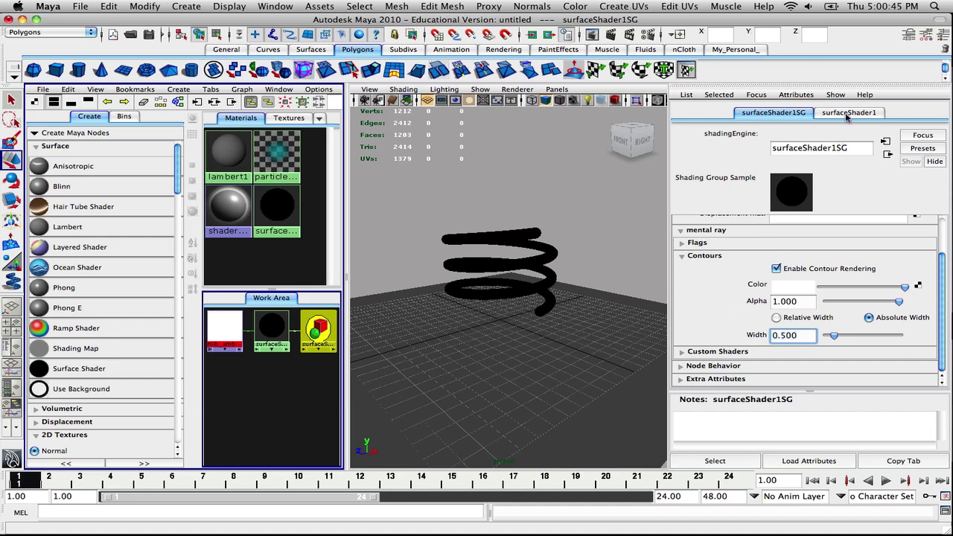
{"action": "left_click_drag", "start_coordinate": [945, 302], "coordinate": [942, 245]}
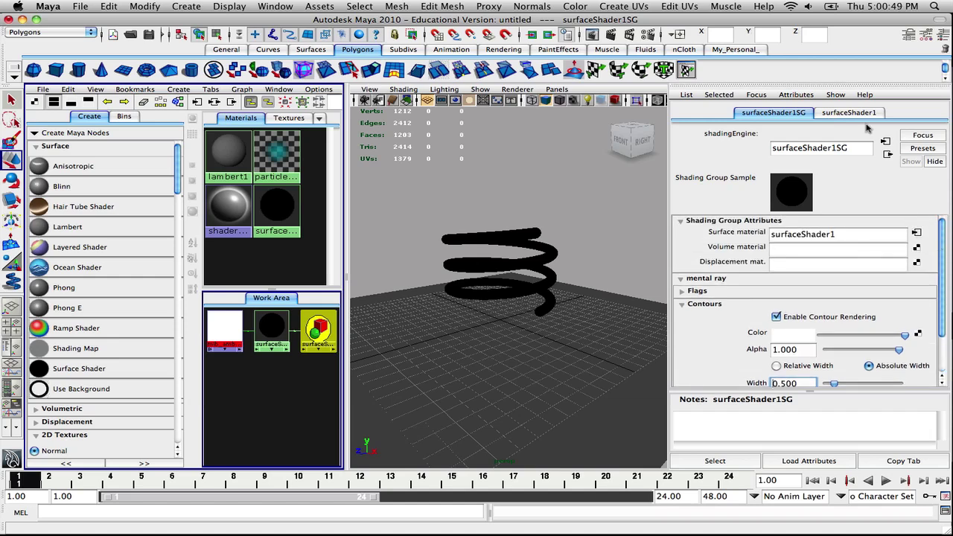
Step: Set mib_amb_occlusion1's Bright colour to grey (V 0.4) and switch to the single perspective view
{"action": "left_click", "coordinate": [917, 234]}
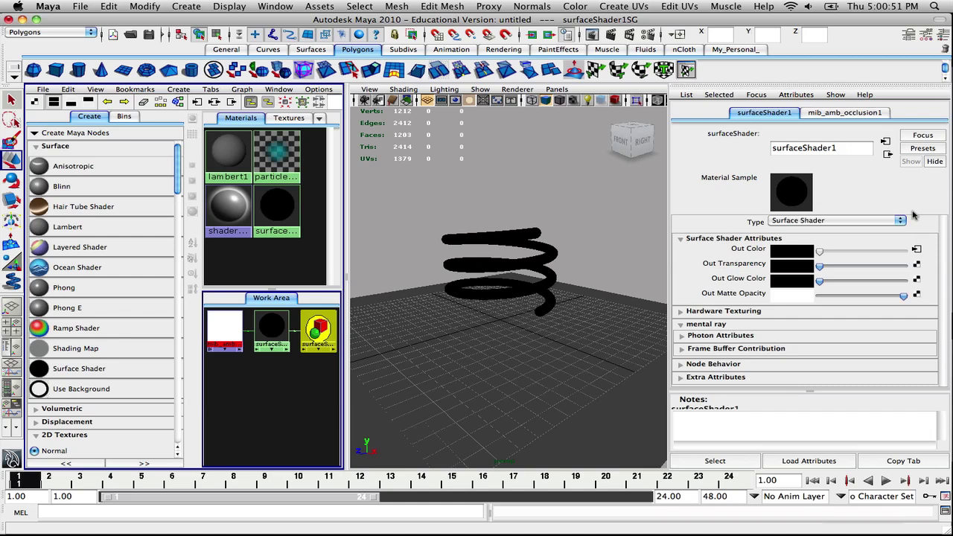
{"action": "left_click", "coordinate": [918, 251]}
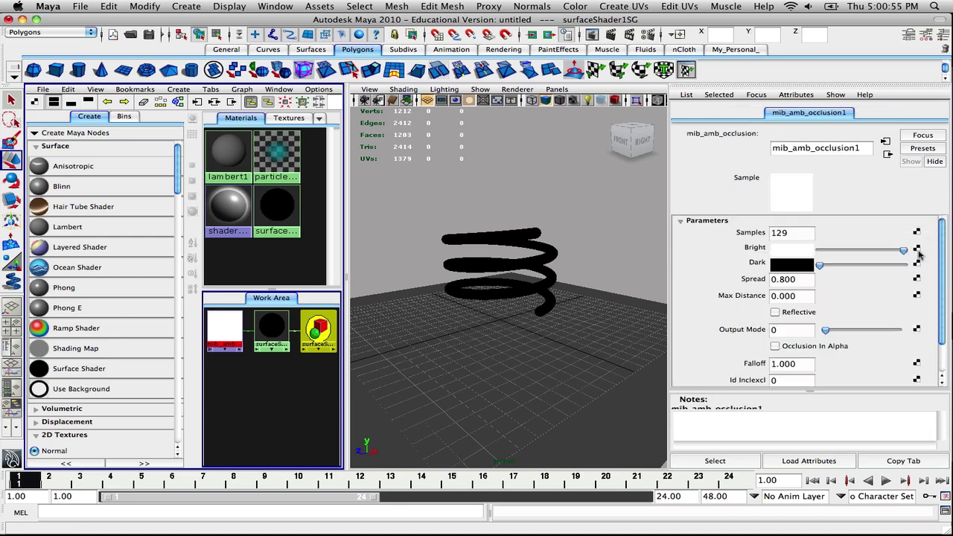
{"action": "left_click", "coordinate": [796, 248]}
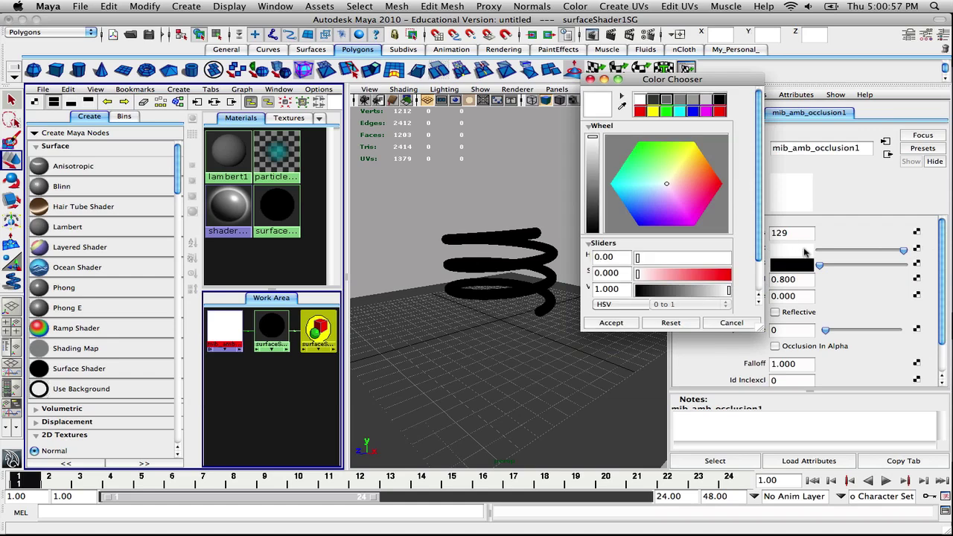
{"action": "left_click", "coordinate": [666, 99]}
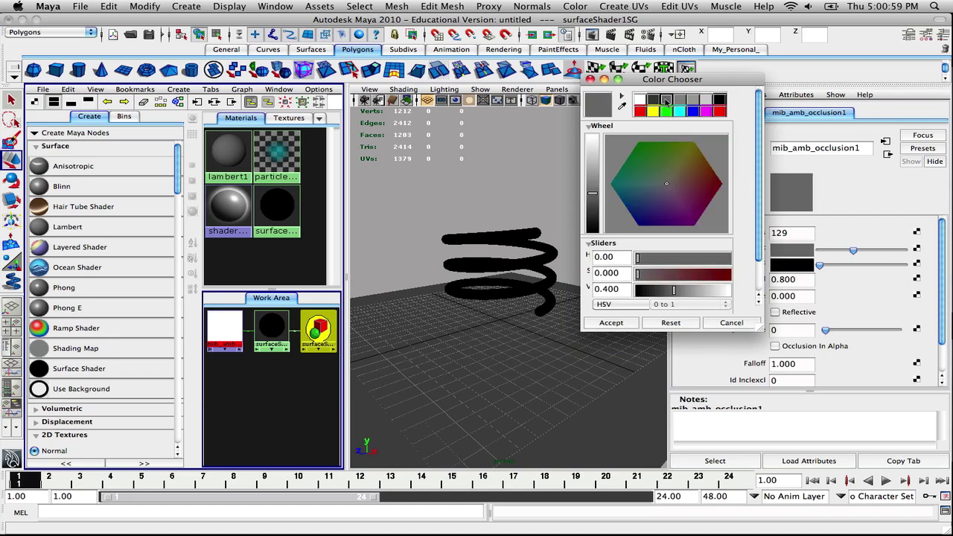
{"action": "left_click", "coordinate": [611, 323]}
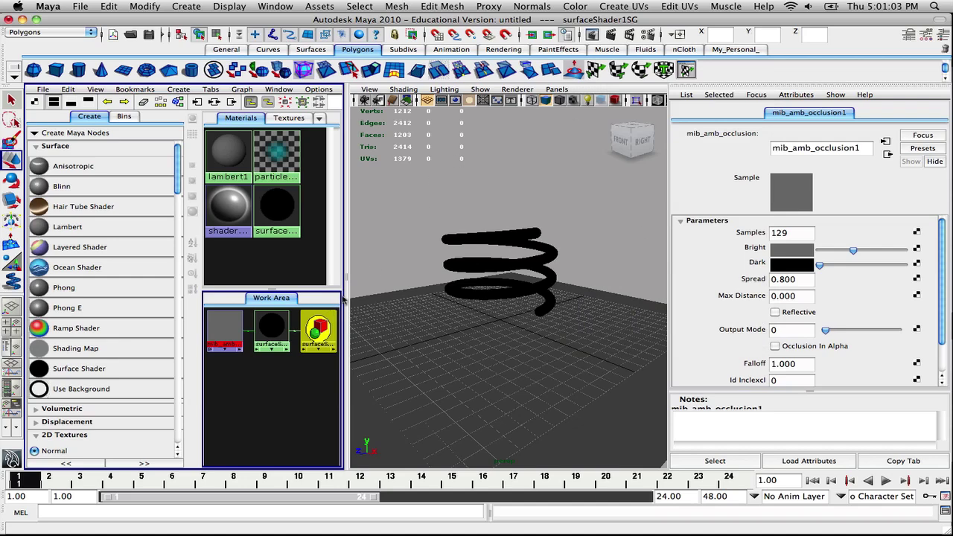
{"action": "left_click", "coordinate": [12, 306]}
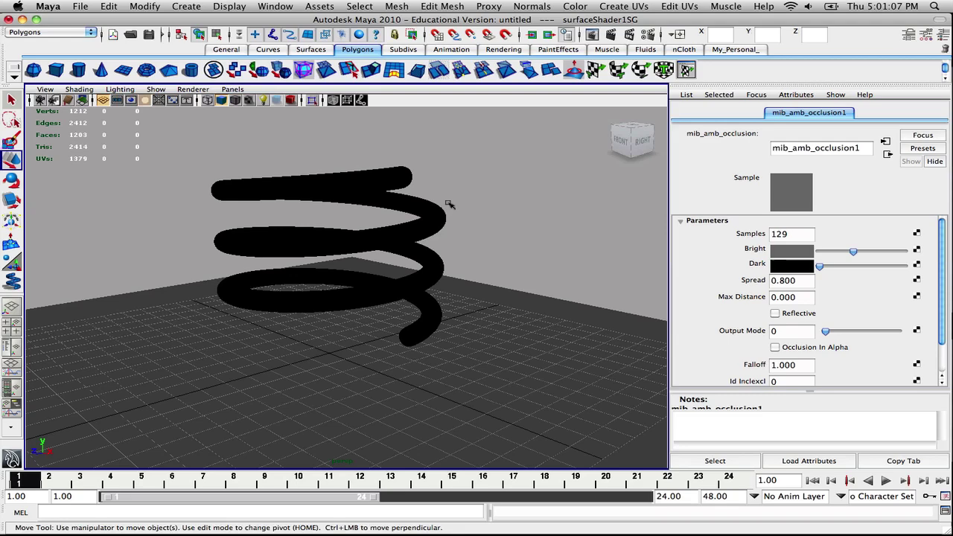
Step: Frame the helix larger and set Render Using to mental ray in Render Settings
{"action": "middle_click_drag", "start_coordinate": [472, 196], "coordinate": [537, 208], "text": "alt"}
{"action": "mouse_move", "coordinate": [537, 207]}
{"action": "right_mouse_down", "text": "alt"}
{"action": "mouse_move", "coordinate": [549, 202]}
{"action": "mouse_move", "coordinate": [504, 200]}
{"action": "mouse_move", "coordinate": [527, 209]}
{"action": "right_mouse_up", "text": "alt"}
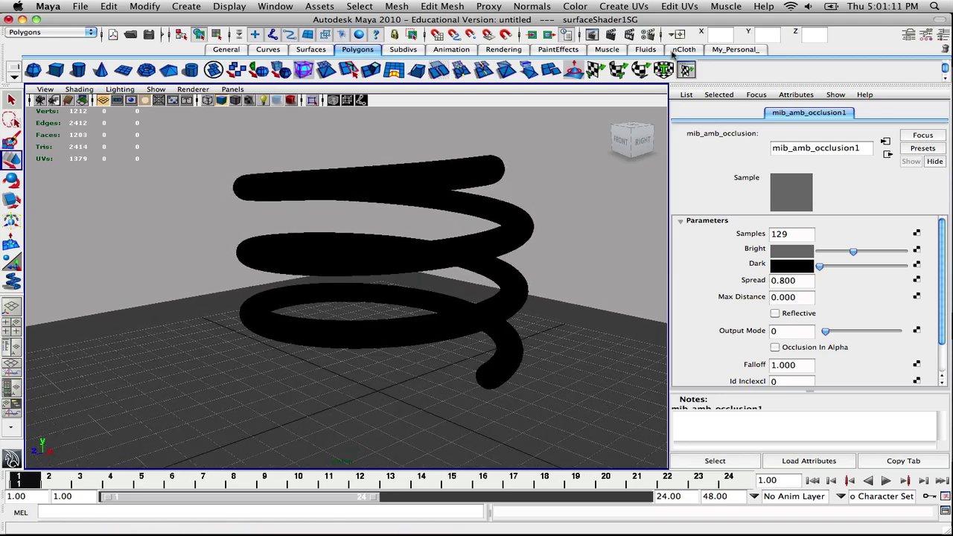
{"action": "left_click", "coordinate": [949, 37]}
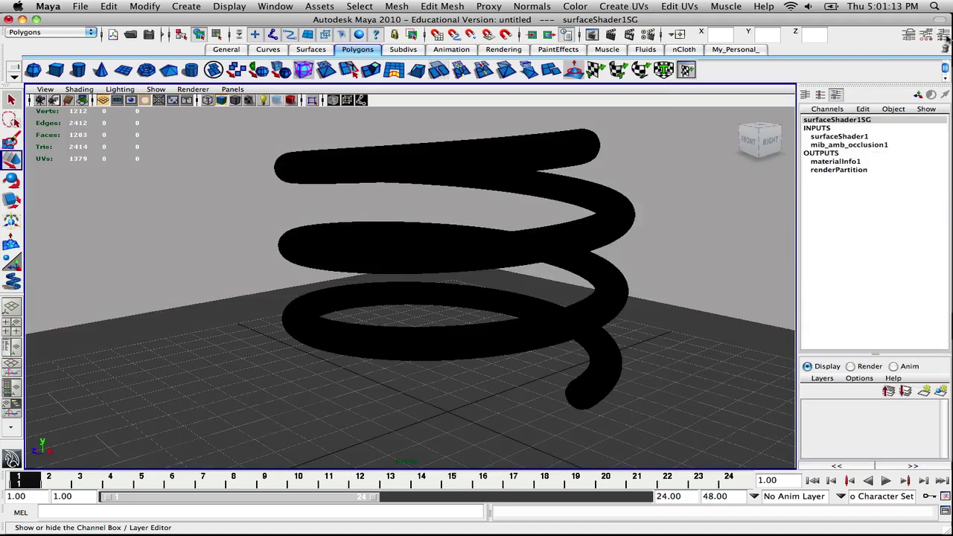
{"action": "left_click", "coordinate": [651, 35]}
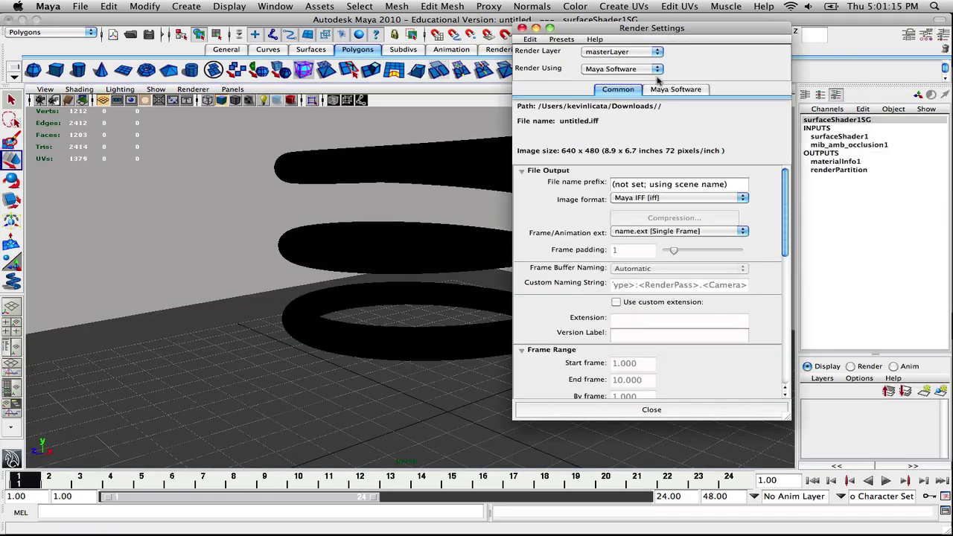
{"action": "left_click", "coordinate": [615, 69]}
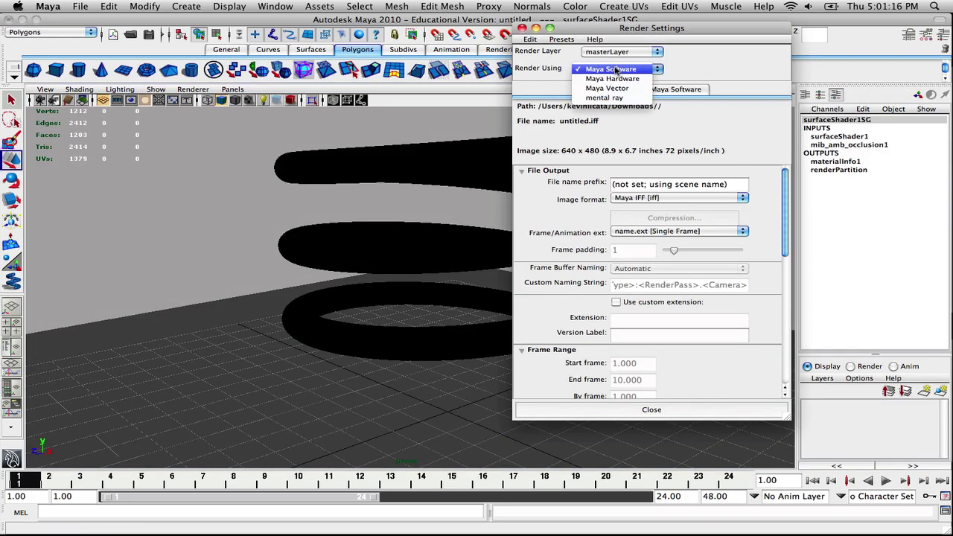
{"action": "left_click", "coordinate": [612, 98]}
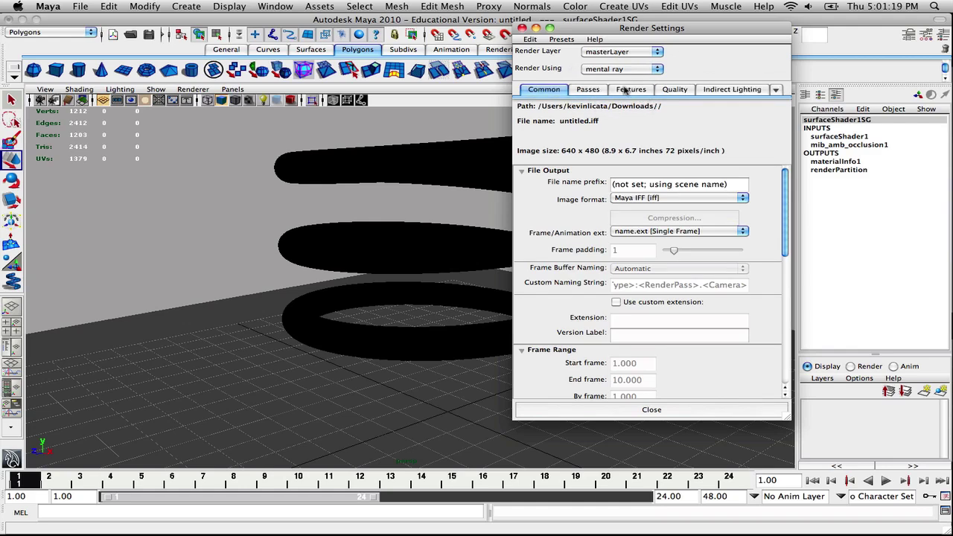
Step: Confirm the Mayatomr plug-in is loaded in the Plug-in Manager
{"action": "left_click", "coordinate": [282, 6]}
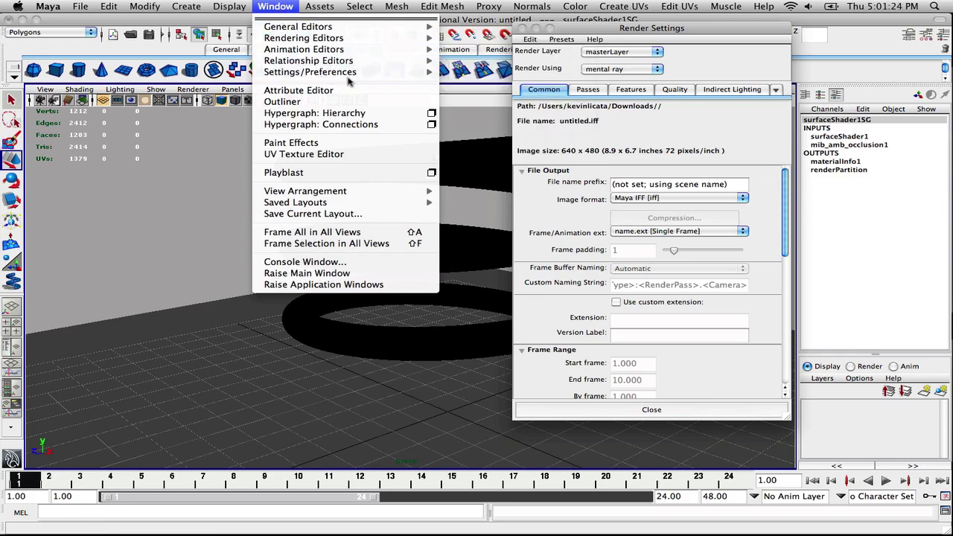
{"action": "mouse_move", "coordinate": [353, 79]}
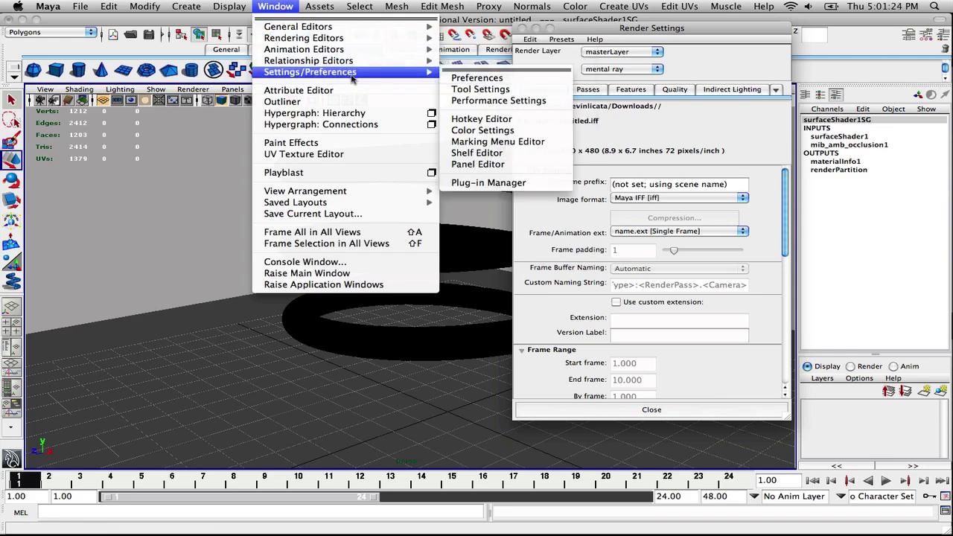
{"action": "left_click", "coordinate": [481, 183]}
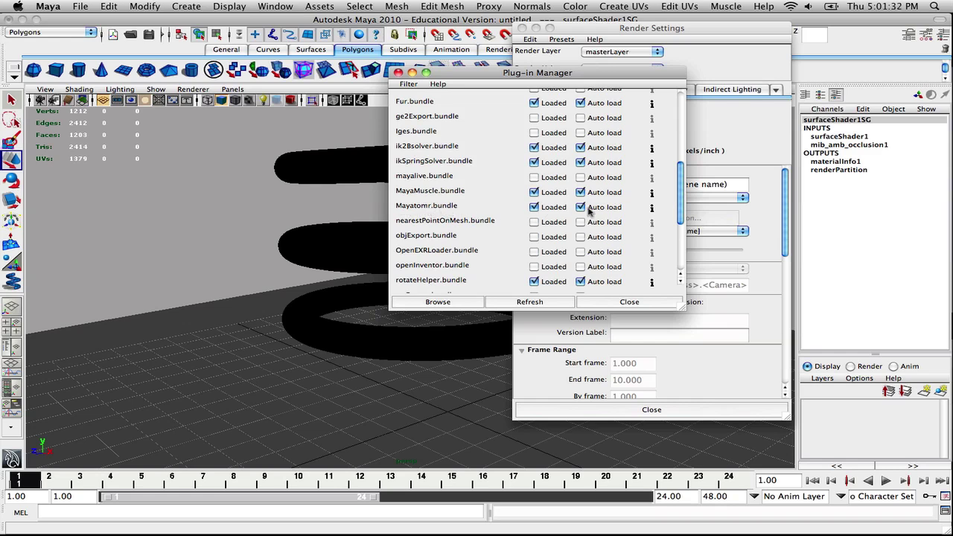
{"action": "left_click", "coordinate": [587, 306]}
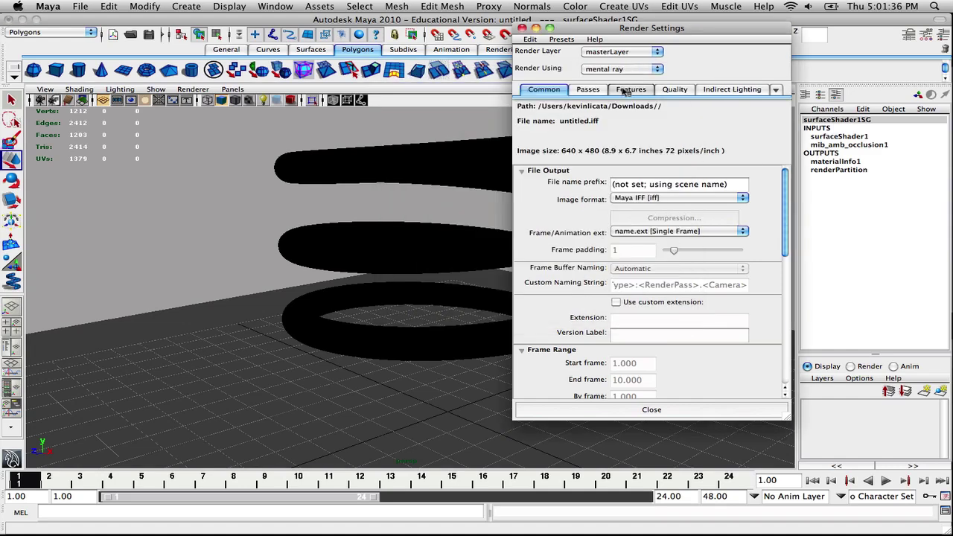
Step: Enable mental ray contour rendering with Over-Sample 3 on the Features tab
{"action": "left_click", "coordinate": [627, 91]}
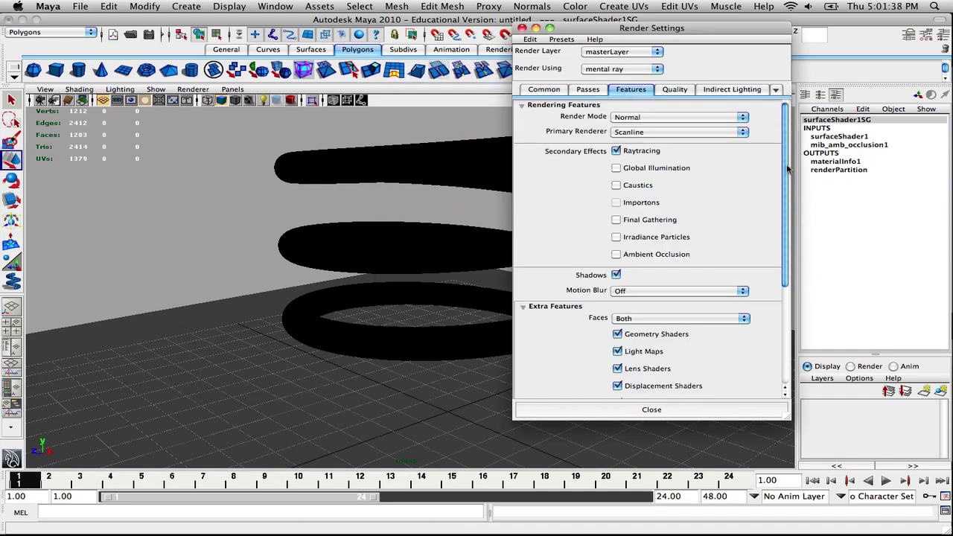
{"action": "left_click_drag", "start_coordinate": [786, 147], "coordinate": [777, 287]}
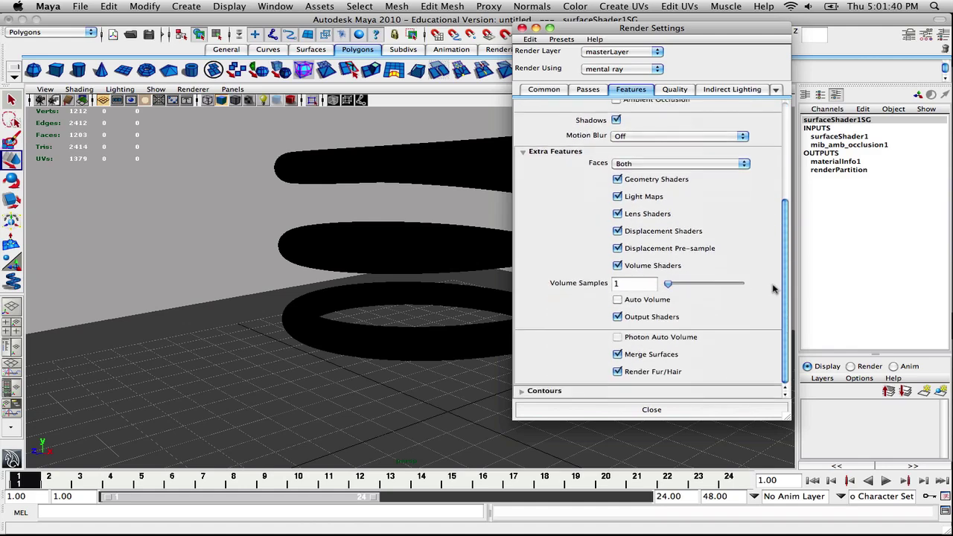
{"action": "left_click", "coordinate": [522, 391]}
{"action": "left_click_drag", "start_coordinate": [791, 269], "coordinate": [779, 349]}
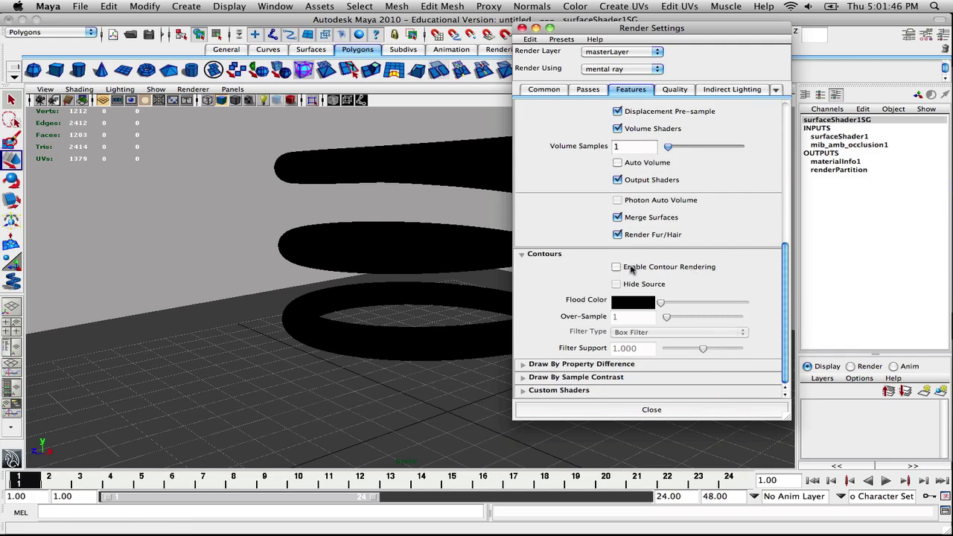
{"action": "left_click", "coordinate": [616, 268]}
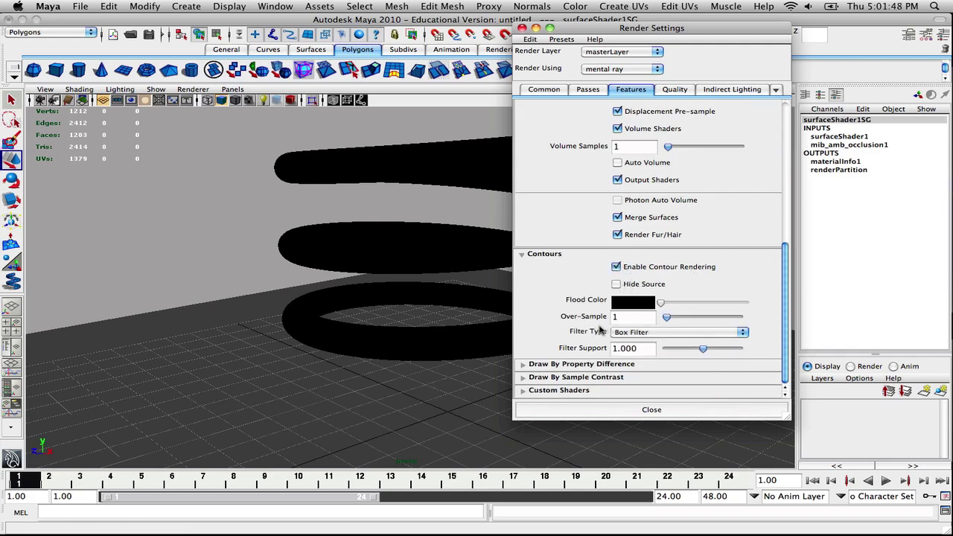
{"action": "left_click", "coordinate": [615, 320]}
{"action": "key", "text": "BackSpace"}
{"action": "type", "text": "3"}
{"action": "key", "text": "Return"}
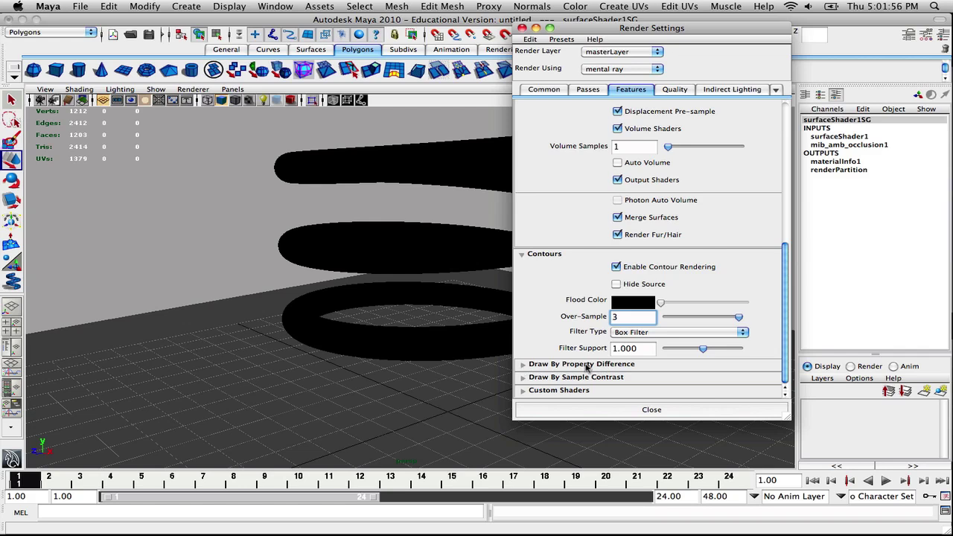
Step: Under Draw By Property Difference, draw contours around silhouettes and all poly faces
{"action": "left_click", "coordinate": [524, 365]}
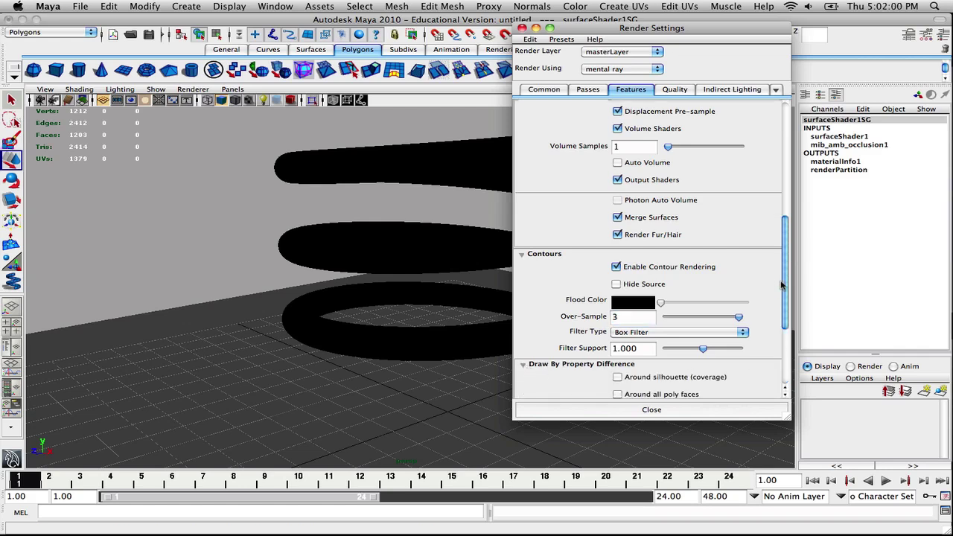
{"action": "left_click_drag", "start_coordinate": [784, 291], "coordinate": [776, 331]}
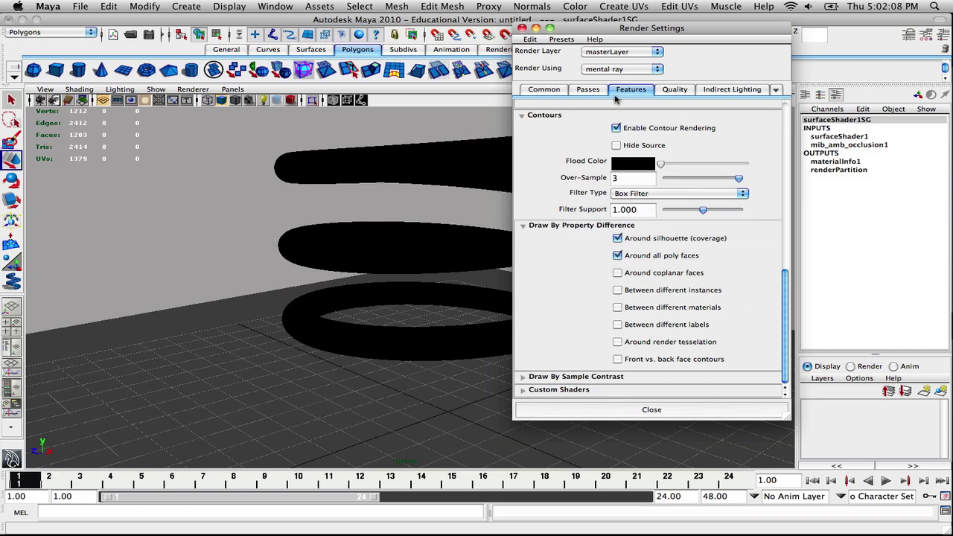
{"action": "left_click", "coordinate": [543, 90]}
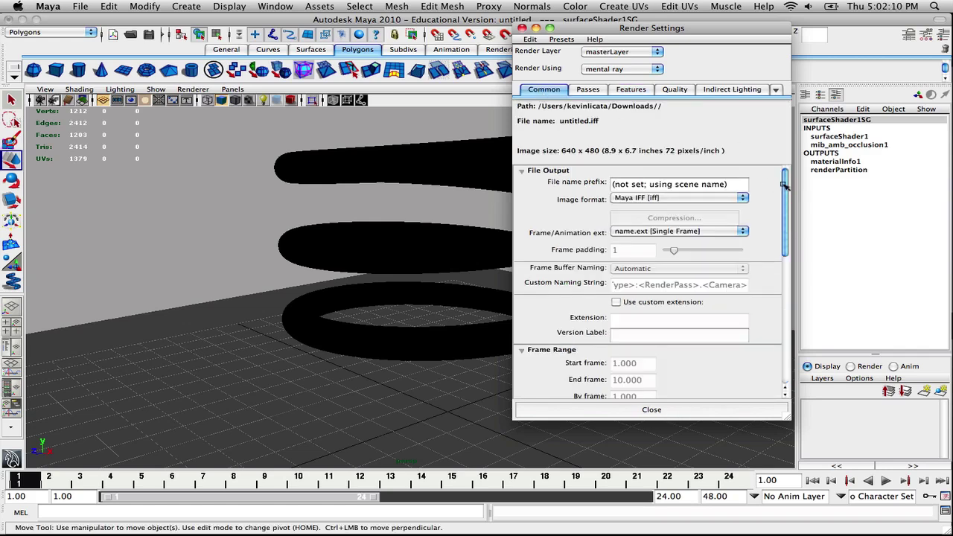
Step: Choose the HD 720 preset (1280×720), close Render Settings and hide the Channel Box
{"action": "left_click_drag", "start_coordinate": [788, 185], "coordinate": [777, 313]}
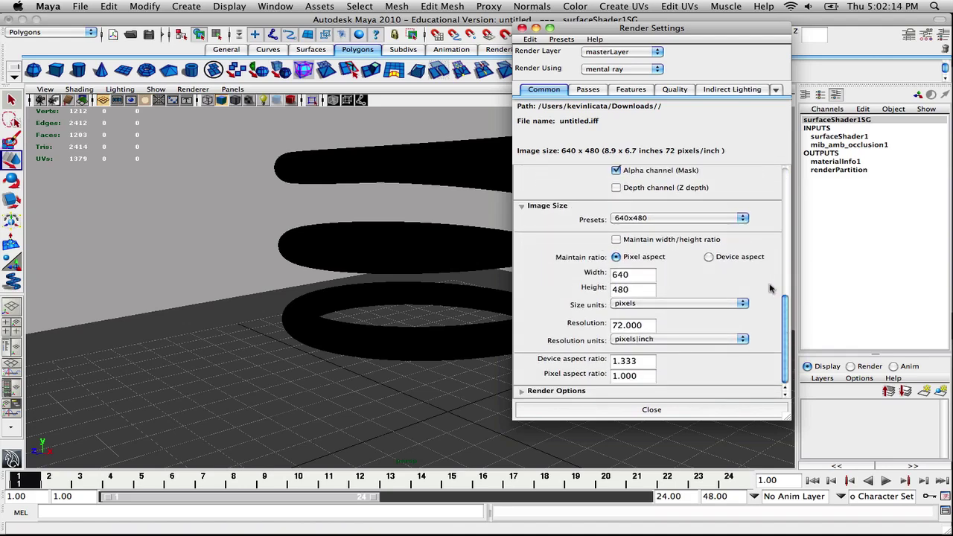
{"action": "left_click", "coordinate": [643, 217]}
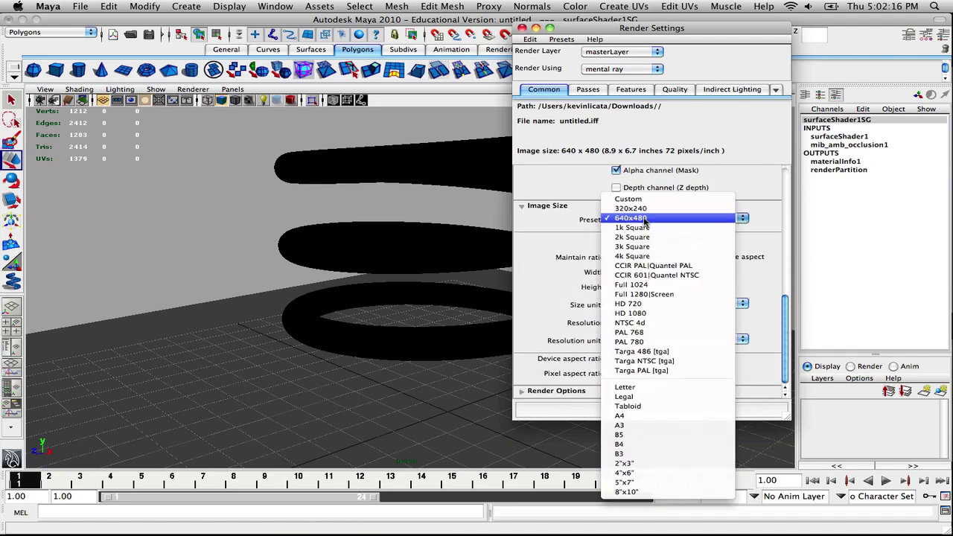
{"action": "left_click", "coordinate": [642, 304]}
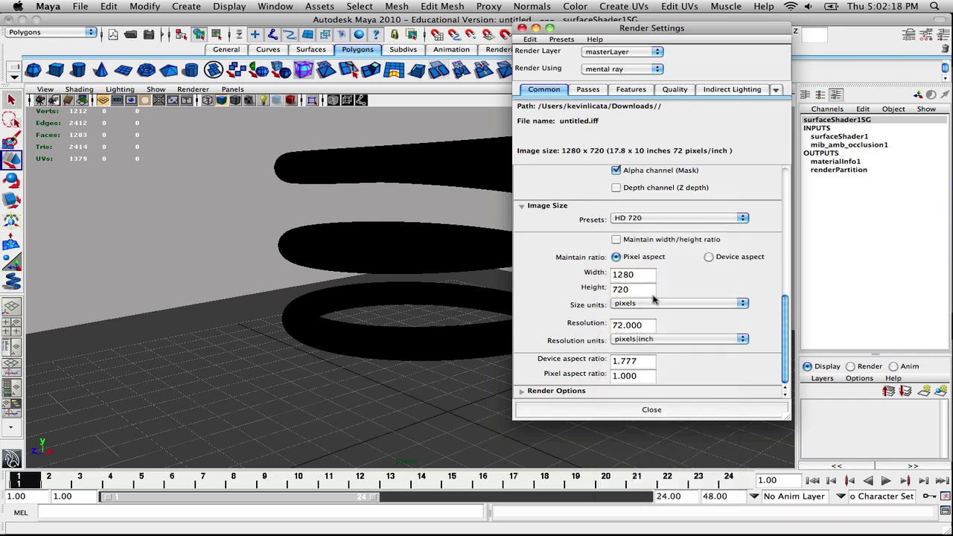
{"action": "left_click", "coordinate": [651, 411]}
{"action": "left_click", "coordinate": [943, 39]}
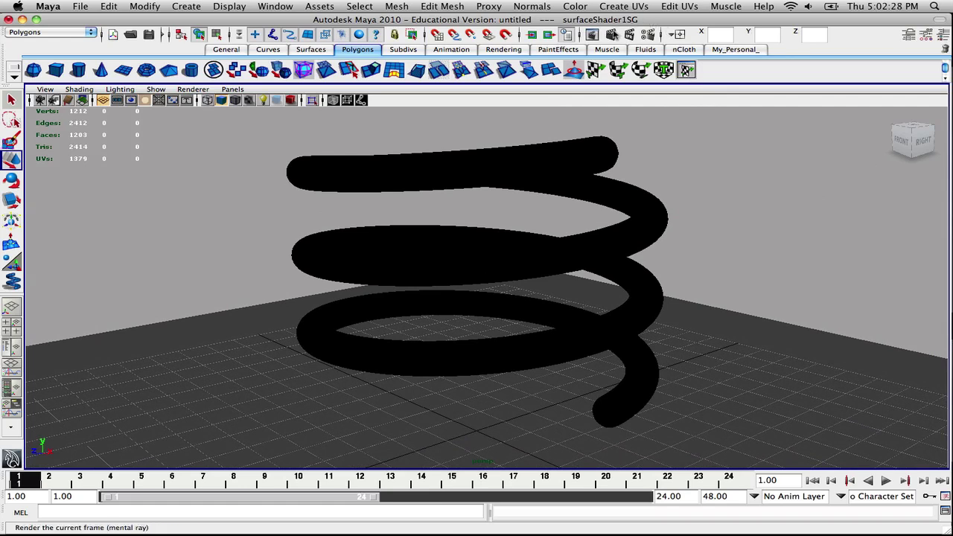
Step: Render the current frame of the helix with mental ray
{"action": "left_click", "coordinate": [612, 34]}
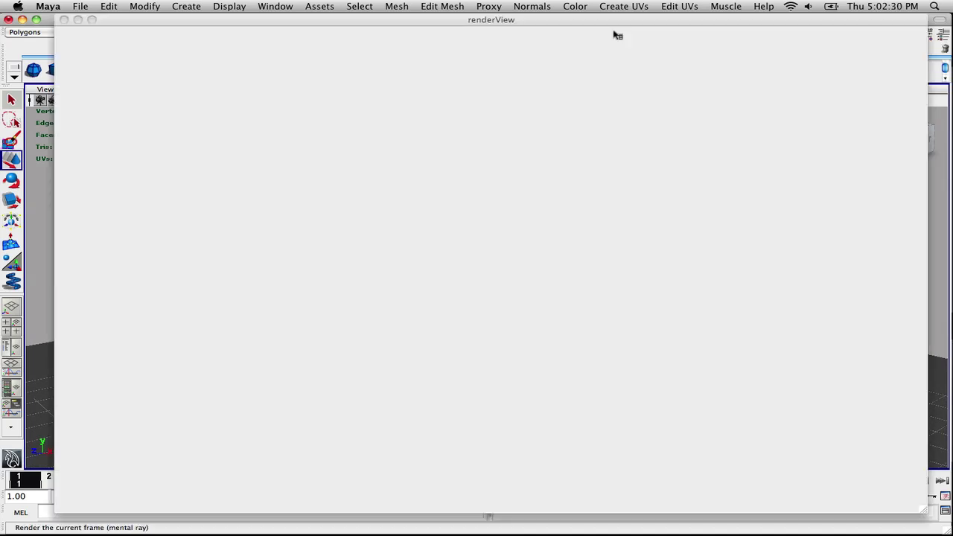